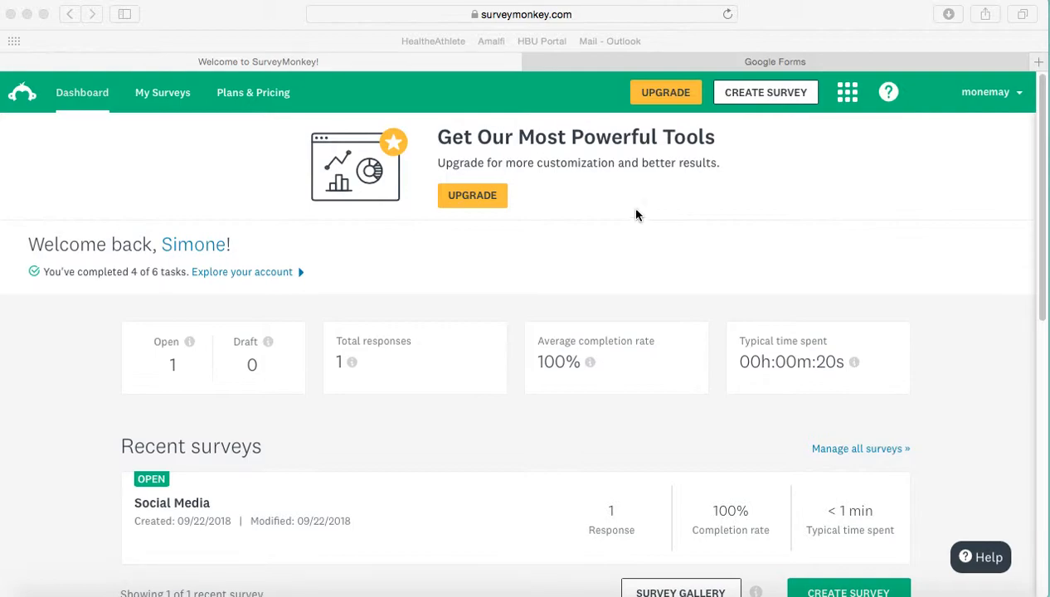
# Step: Create a new survey from scratch named "Social Media" in the Education category
pyautogui.click(768, 100)
pyautogui.click(767, 93)
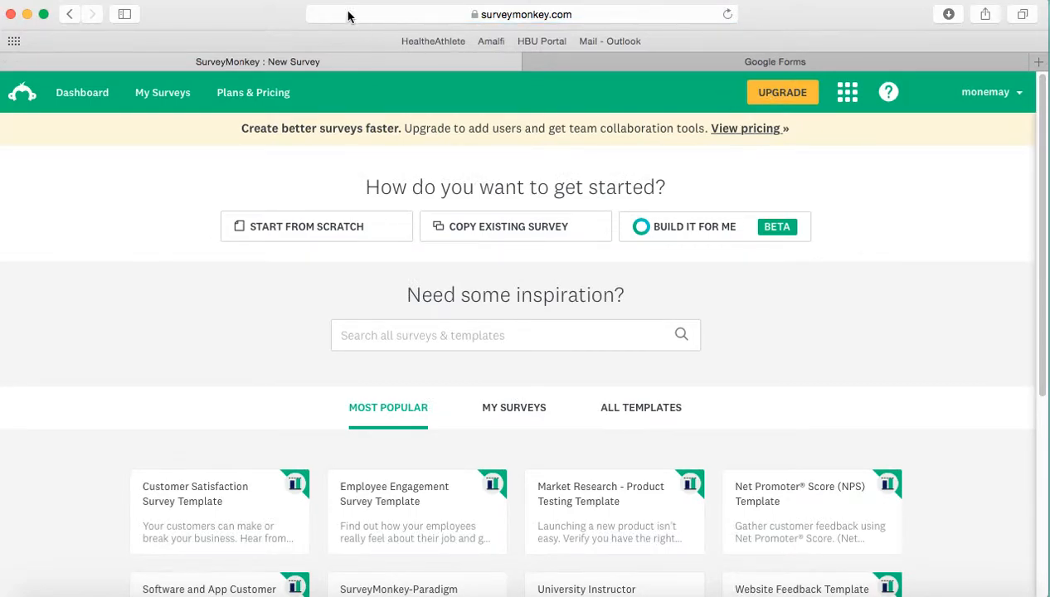
pyautogui.click(309, 224)
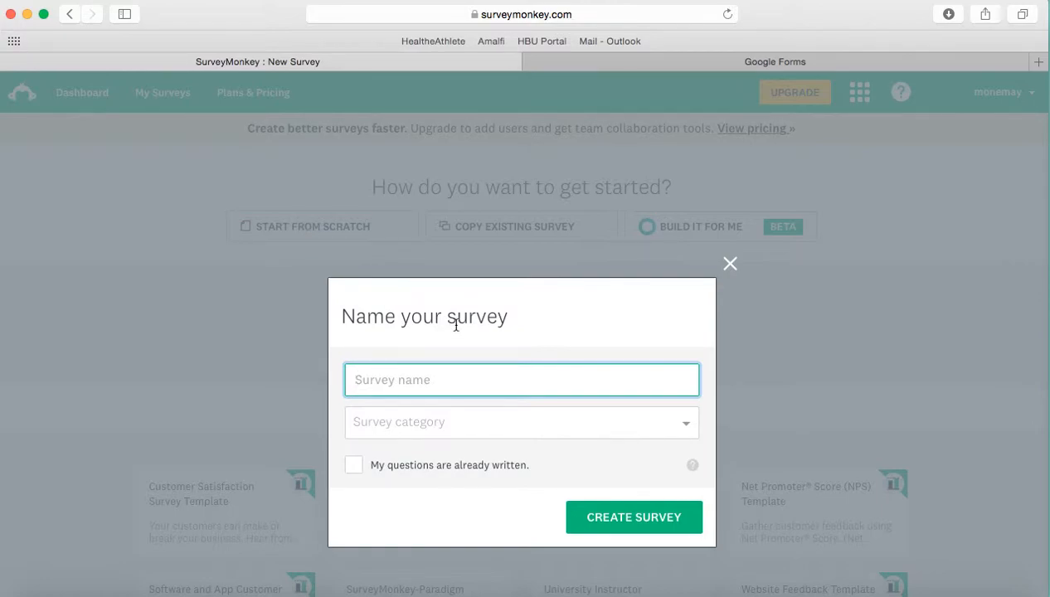
pyautogui.press('Return')
pyautogui.write('Social Media')
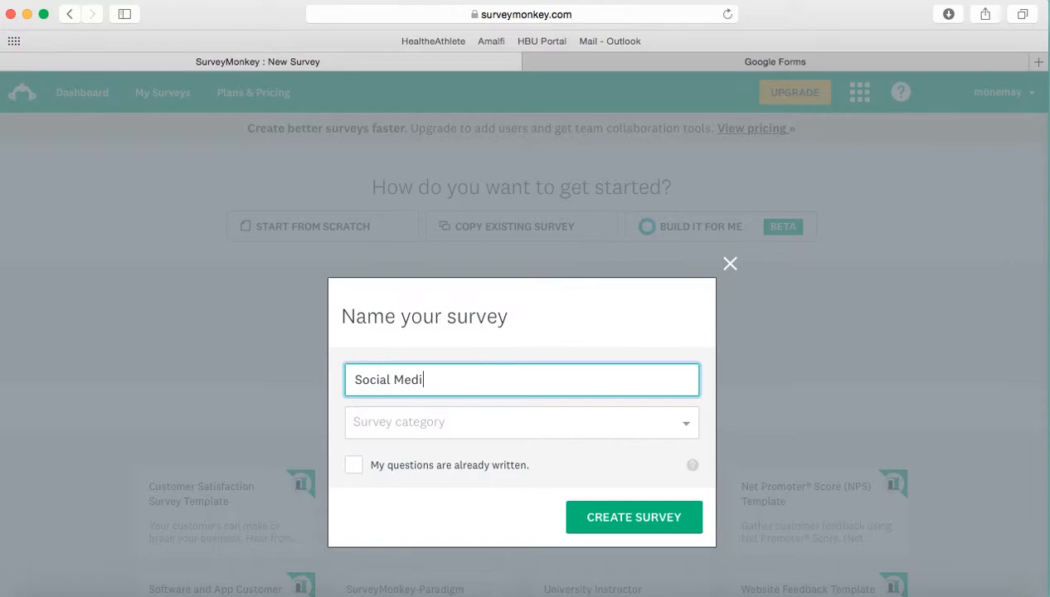
pyautogui.click(493, 435)
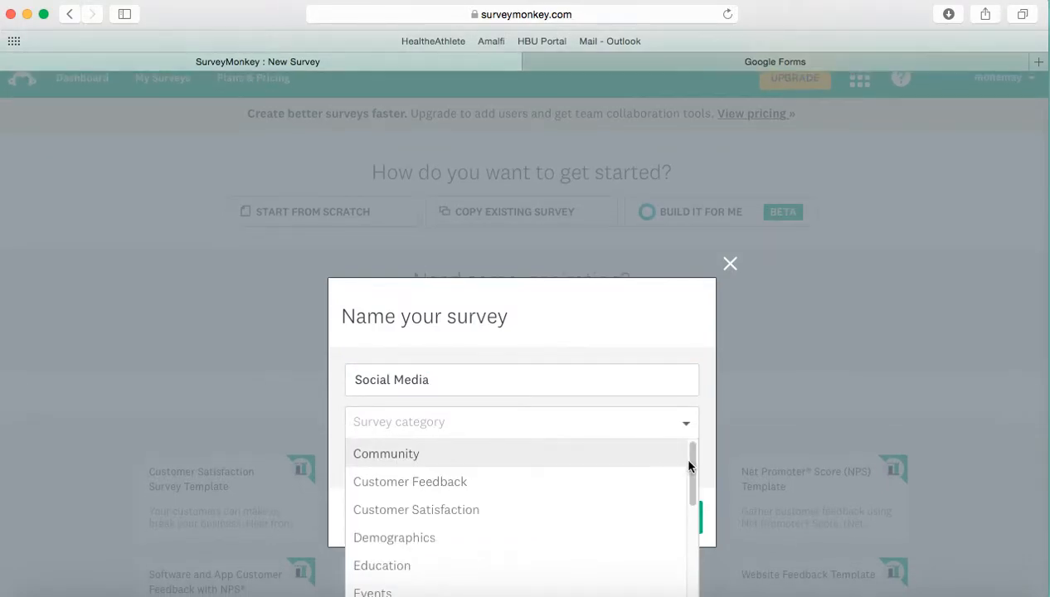
pyautogui.moveTo(692, 467)
pyautogui.mouseDown()
pyautogui.moveTo(694, 556)
pyautogui.moveTo(690, 463)
pyautogui.mouseUp()
pyautogui.click(487, 568)
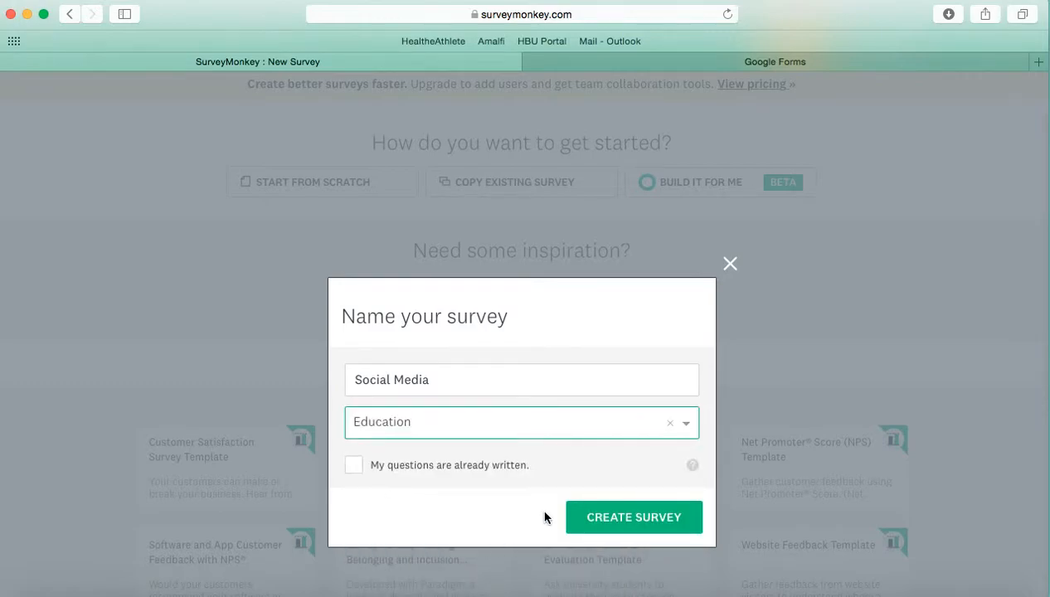
pyautogui.click(633, 518)
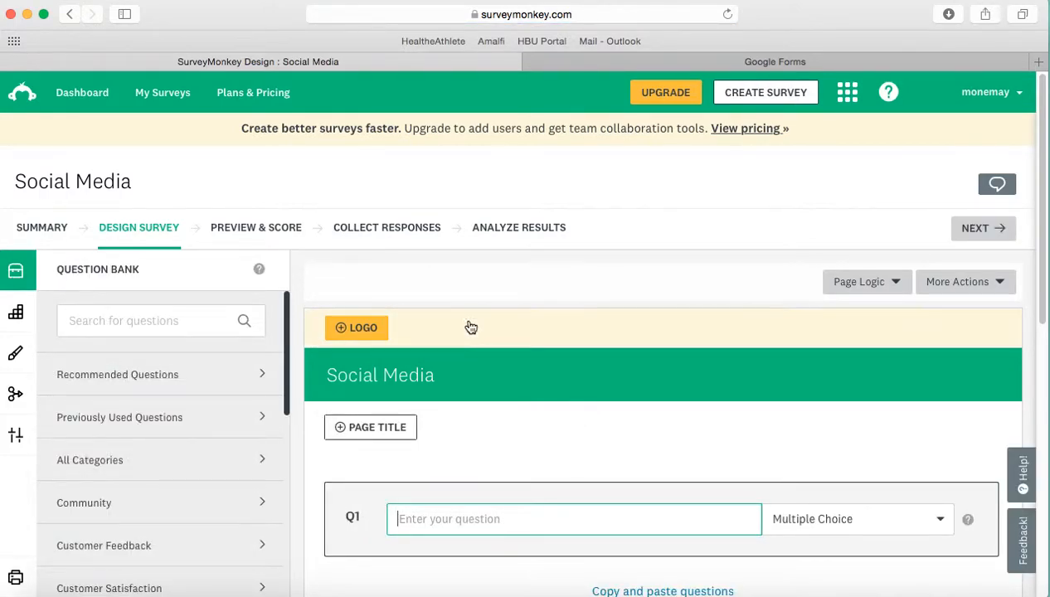
# Step: Enter "Which is your favorite way to access social media?" as the first question, with the Multiple Choice type
pyautogui.moveTo(1043, 300); pyautogui.dragTo(1044, 403)
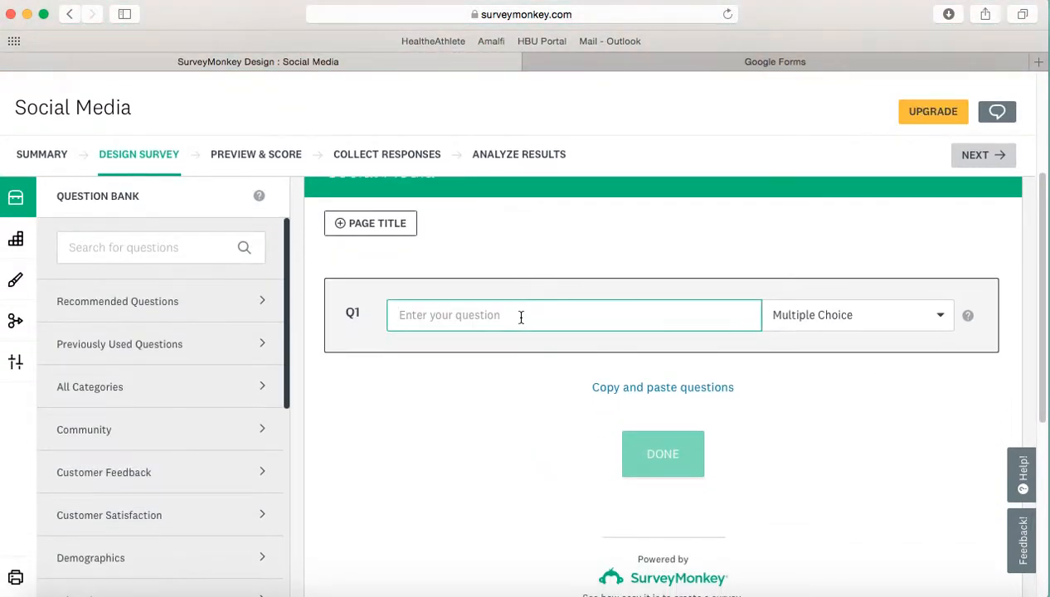
pyautogui.write('Which is your favorite way to access social media?')
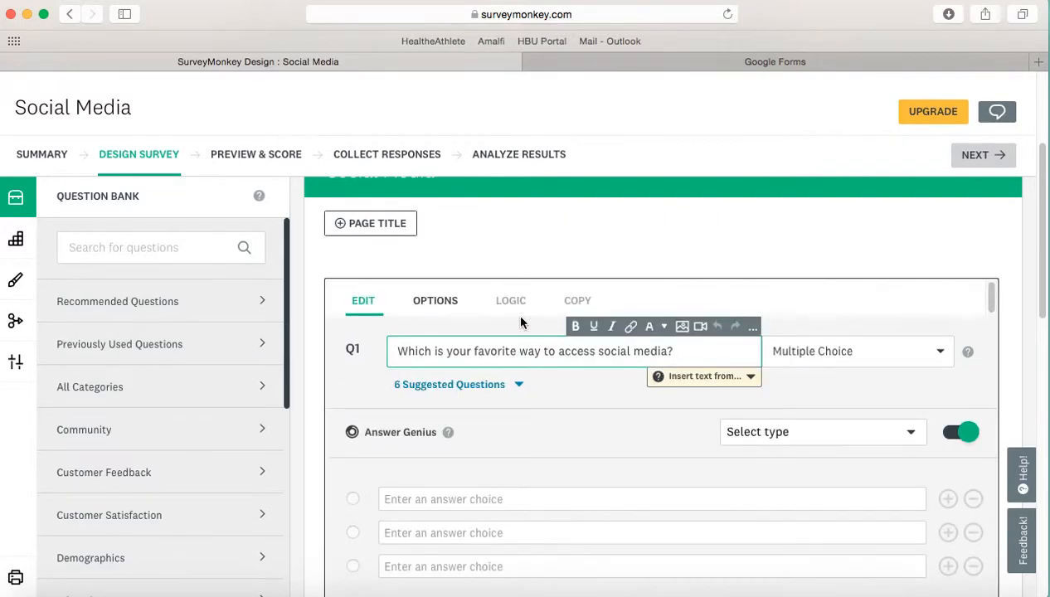
pyautogui.moveTo(1039, 294); pyautogui.dragTo(1038, 335)
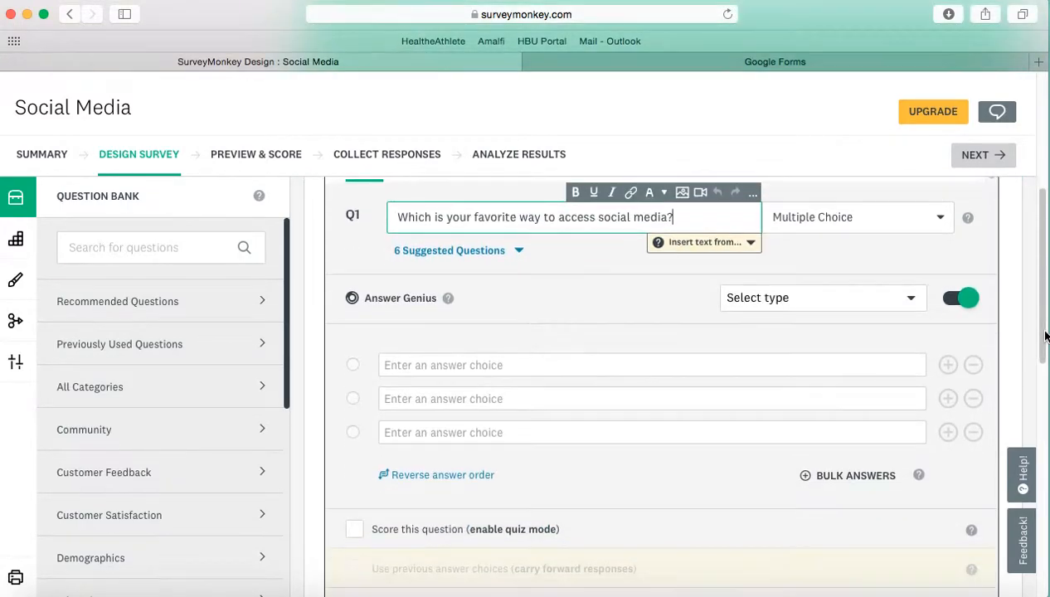
pyautogui.click(922, 238)
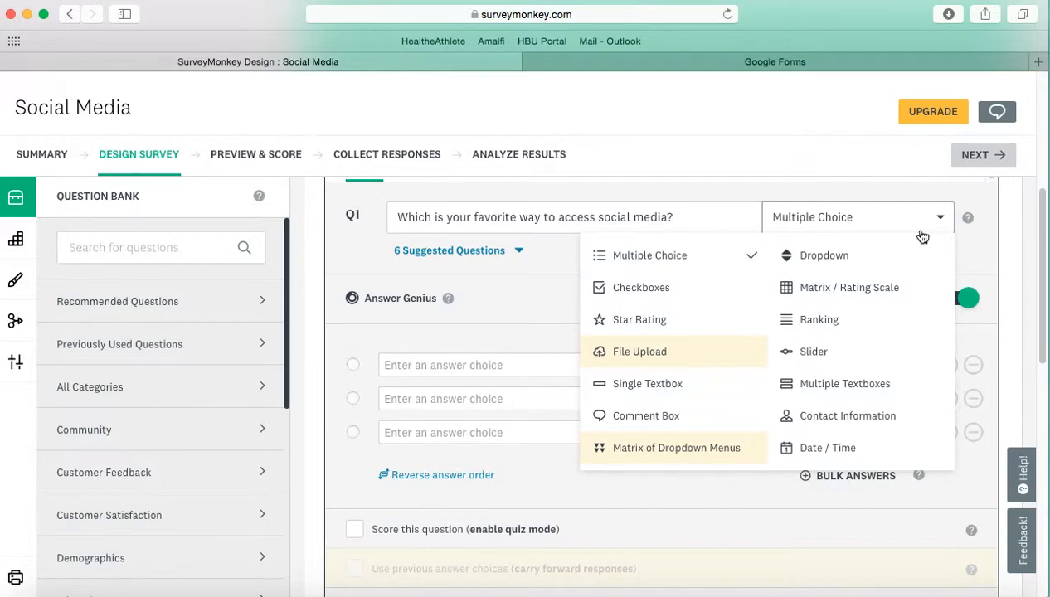
pyautogui.click(694, 258)
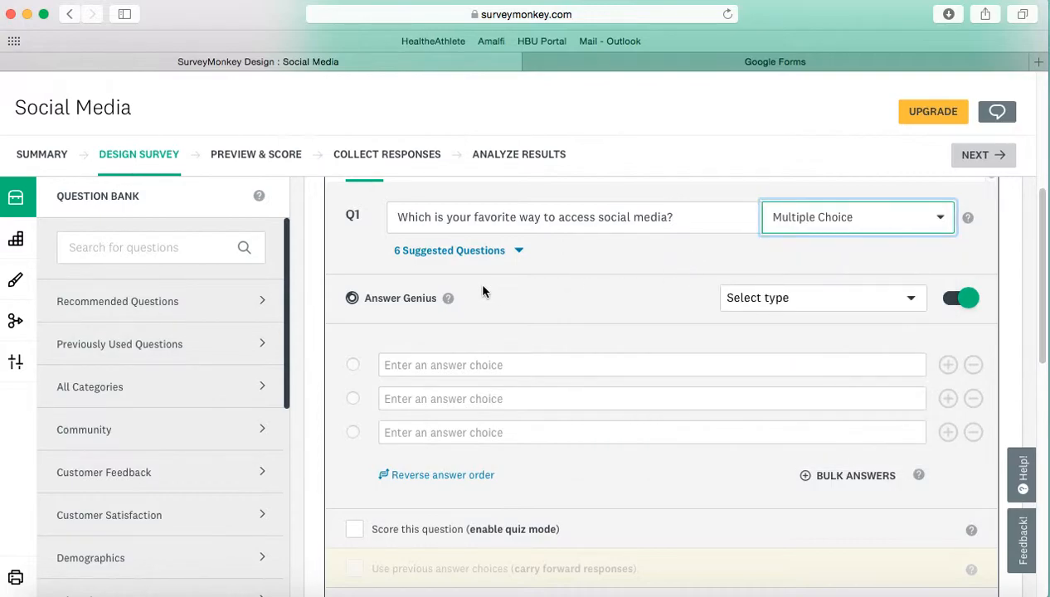
# Step: Read the Answer Genius explanation and look through its available answer types without choosing one
pyautogui.click(450, 302)
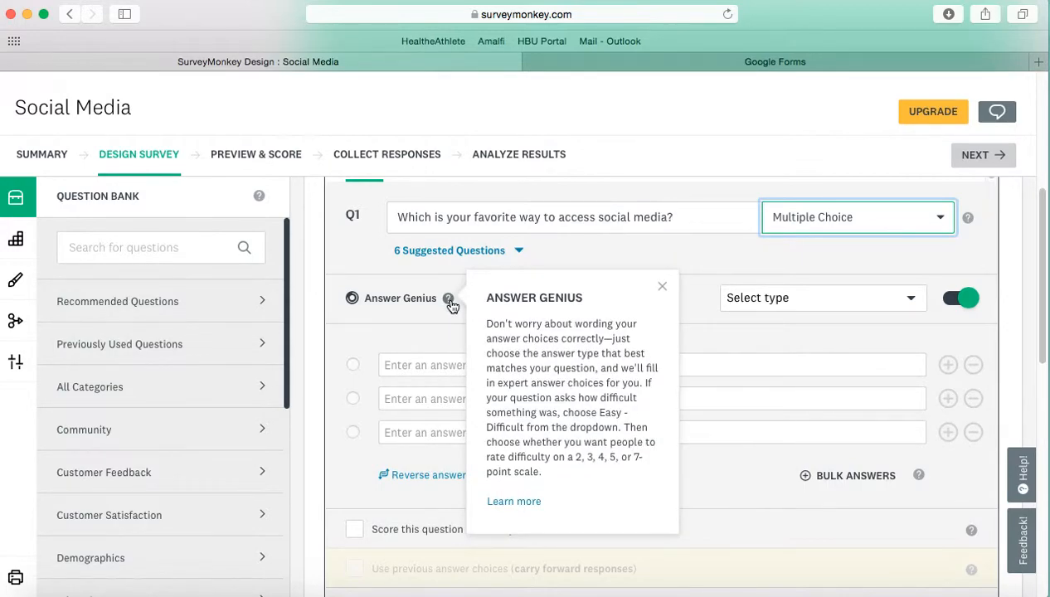
pyautogui.click(813, 271)
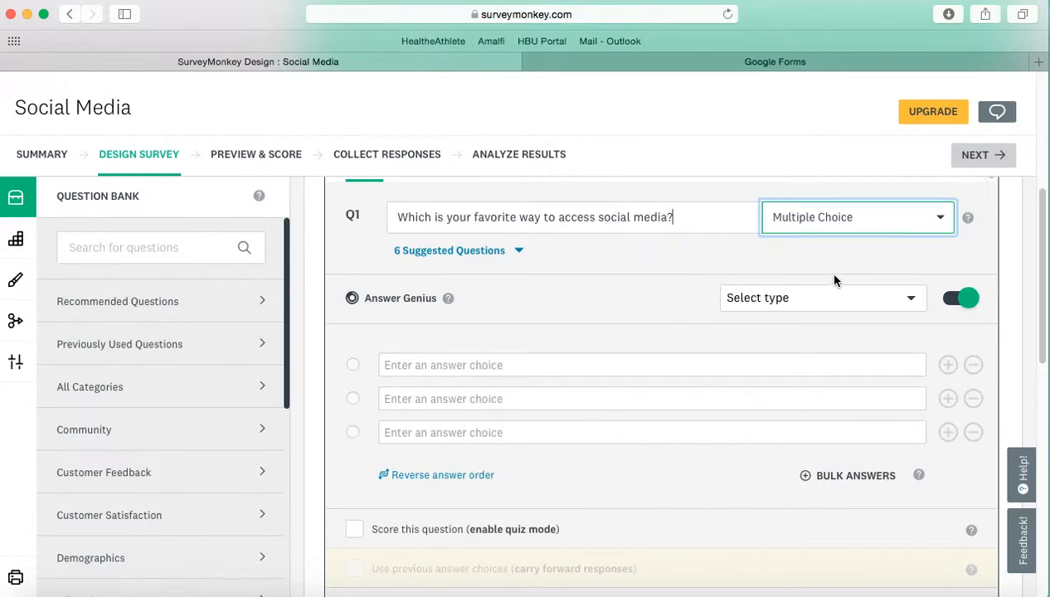
pyautogui.click(896, 300)
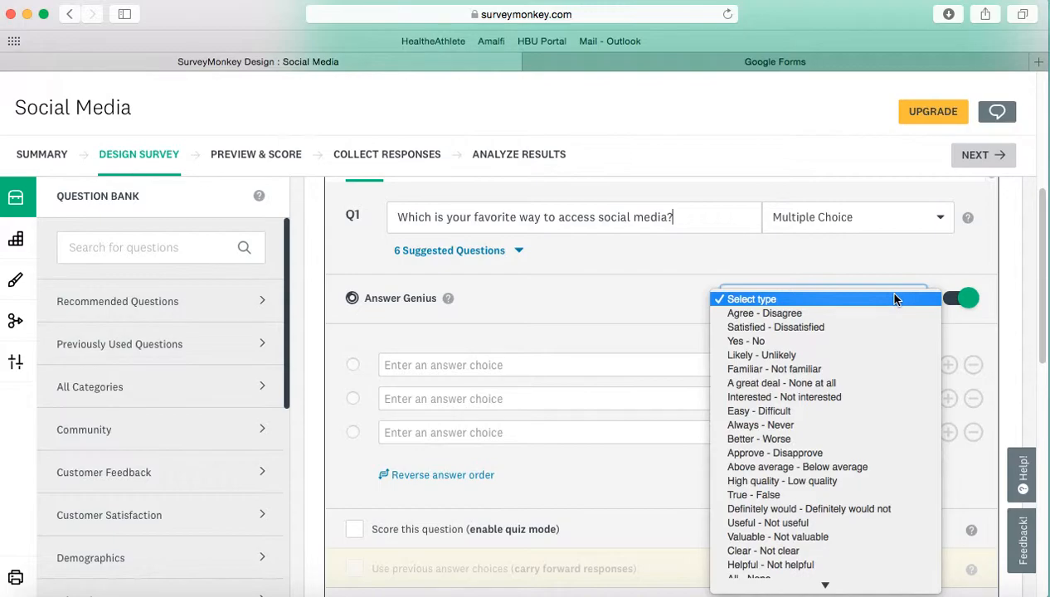
pyautogui.click(780, 260)
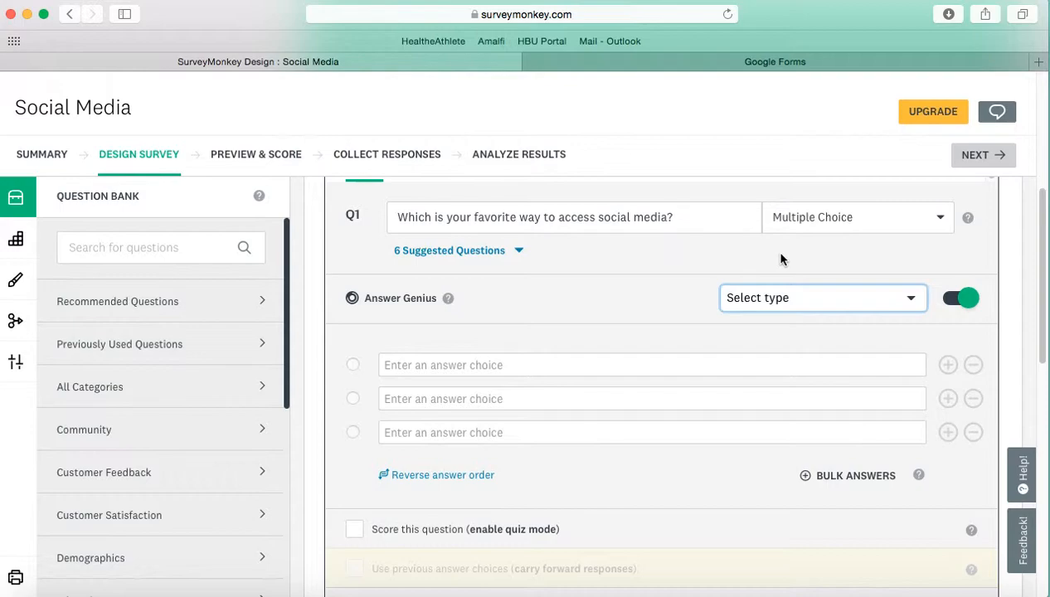
# Step: Enter Computer, iPad and Phone as the answer choices of the first question
pyautogui.click(504, 363)
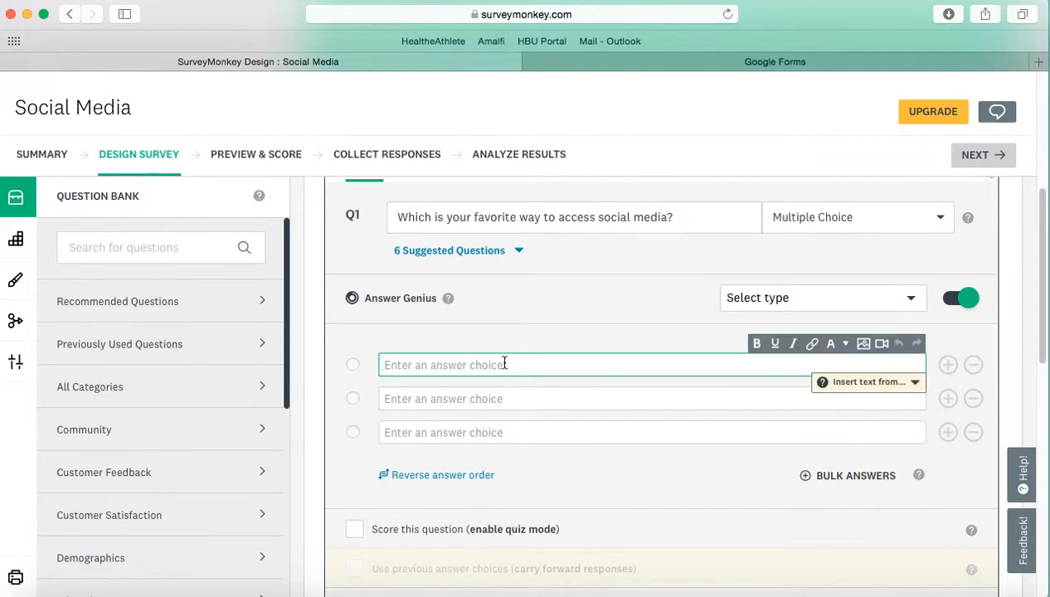
pyautogui.write('Computer')
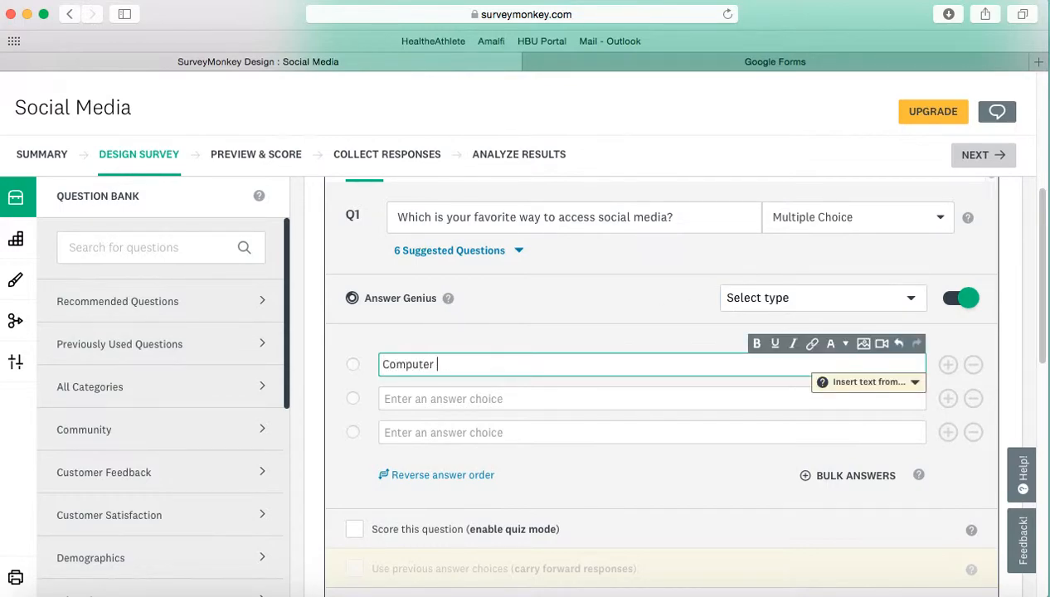
pyautogui.press('Tab')
pyautogui.write('iPad')
pyautogui.press('Return')
pyautogui.write('Phone')
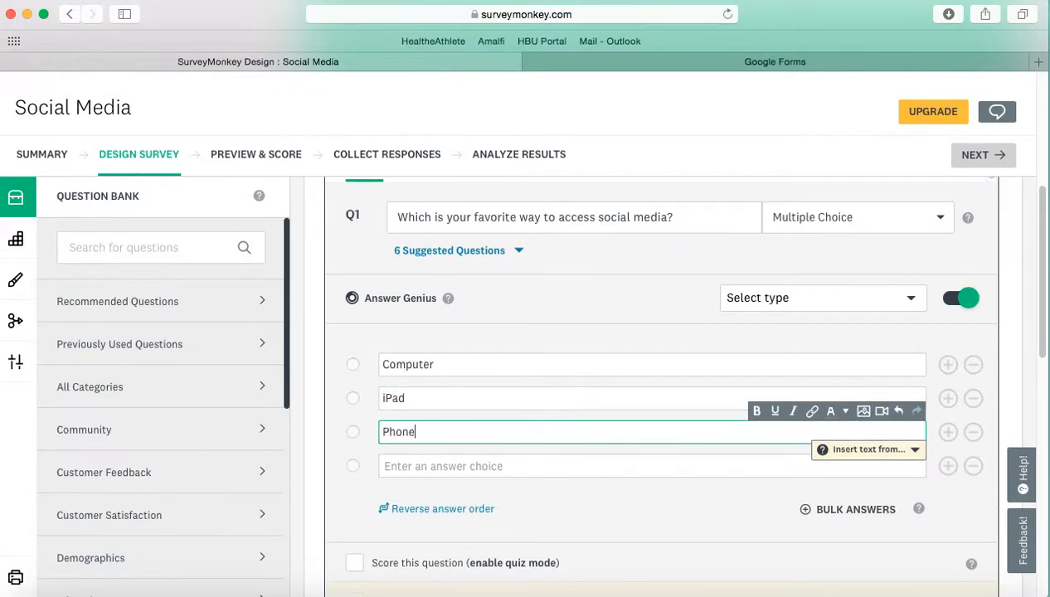
# Step: Try out quiz scoring on the first question by adding and removing points for Computer, and turn scoring off again
pyautogui.moveTo(1043, 231); pyautogui.dragTo(1047, 273)
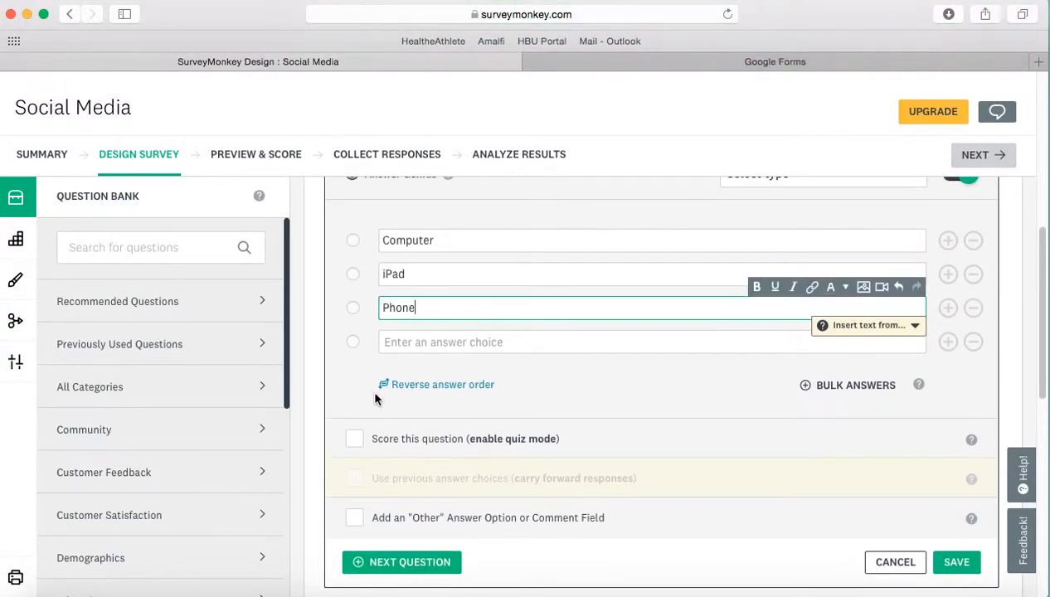
pyautogui.click(357, 443)
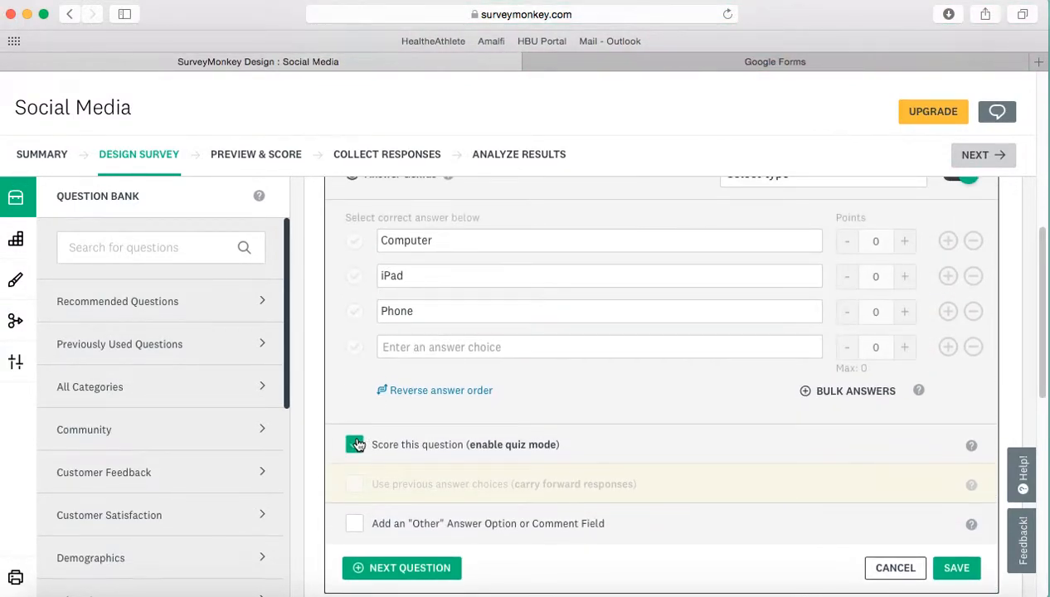
pyautogui.click(906, 241)
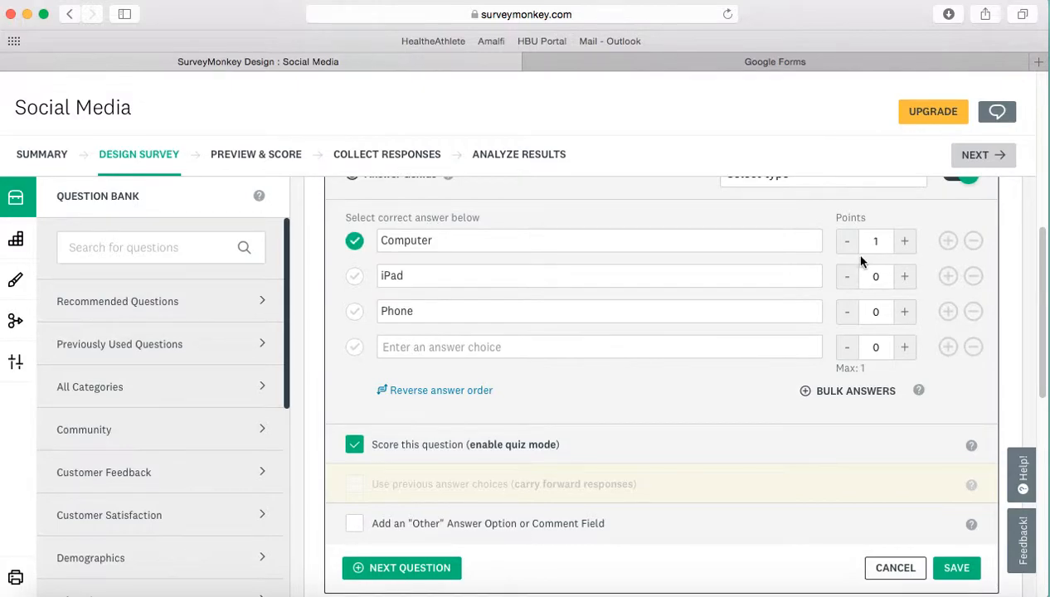
pyautogui.click(904, 247)
pyautogui.click(850, 247)
pyautogui.click(850, 246)
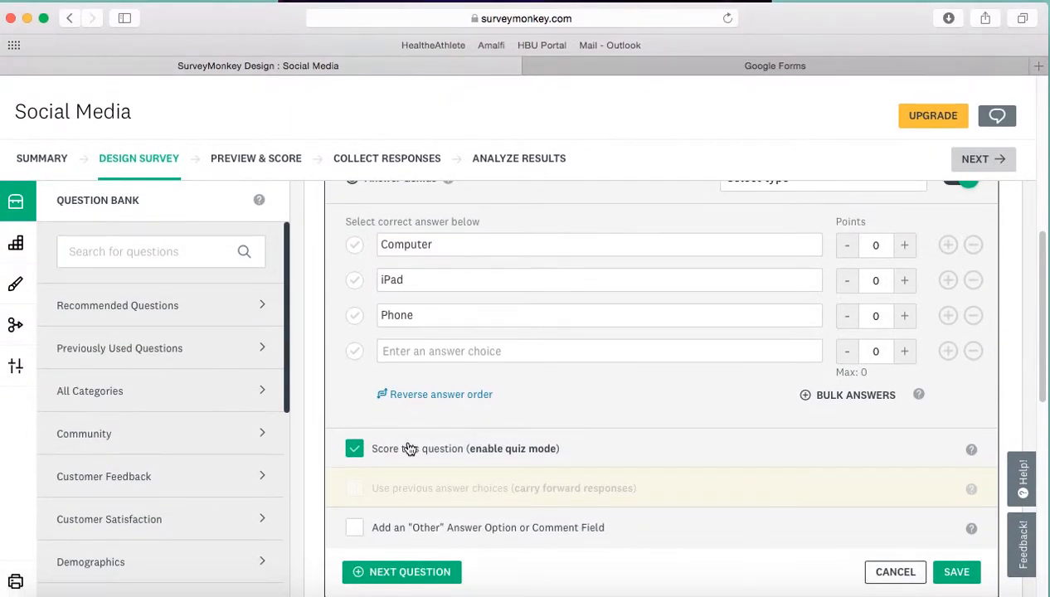
pyautogui.click(356, 453)
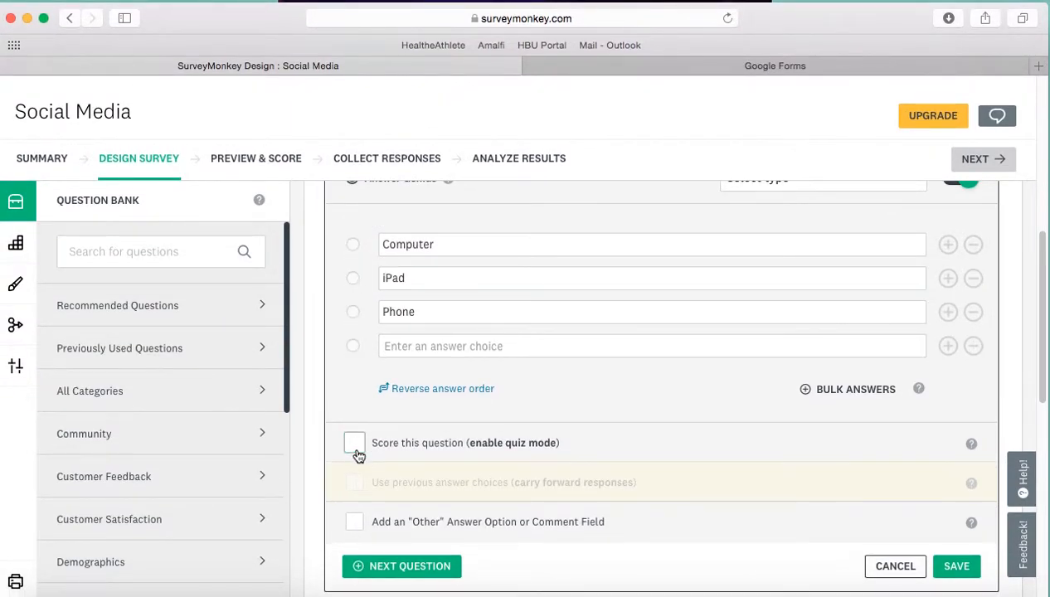
# Step: Add an "Other" answer option to the first question and review its validation choices, leaving the answer unvalidated
pyautogui.click(356, 522)
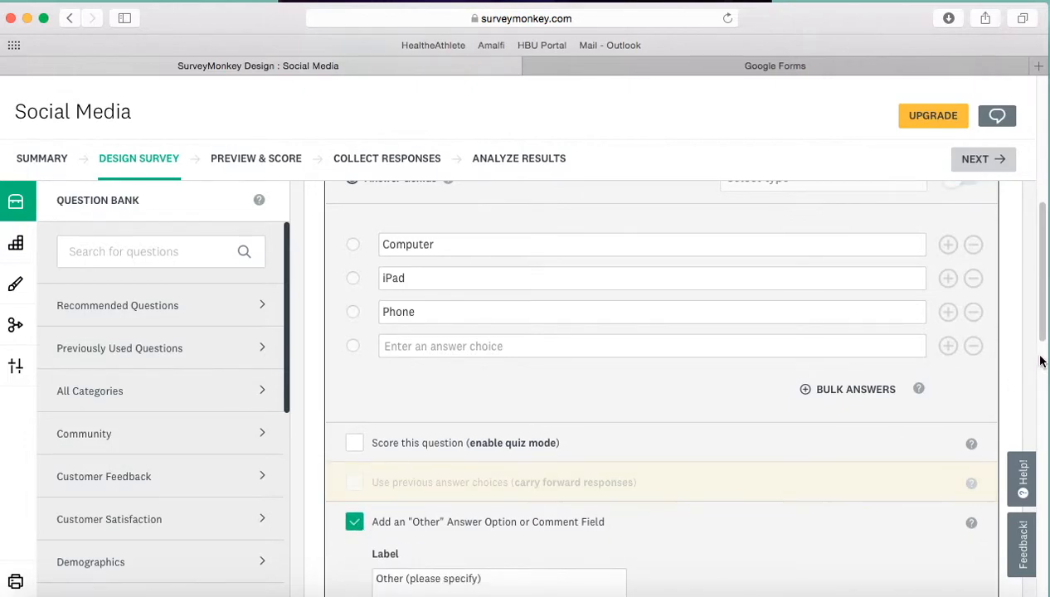
pyautogui.scroll(-1, 1047, 346)
pyautogui.moveTo(1046, 346); pyautogui.dragTo(1007, 312)
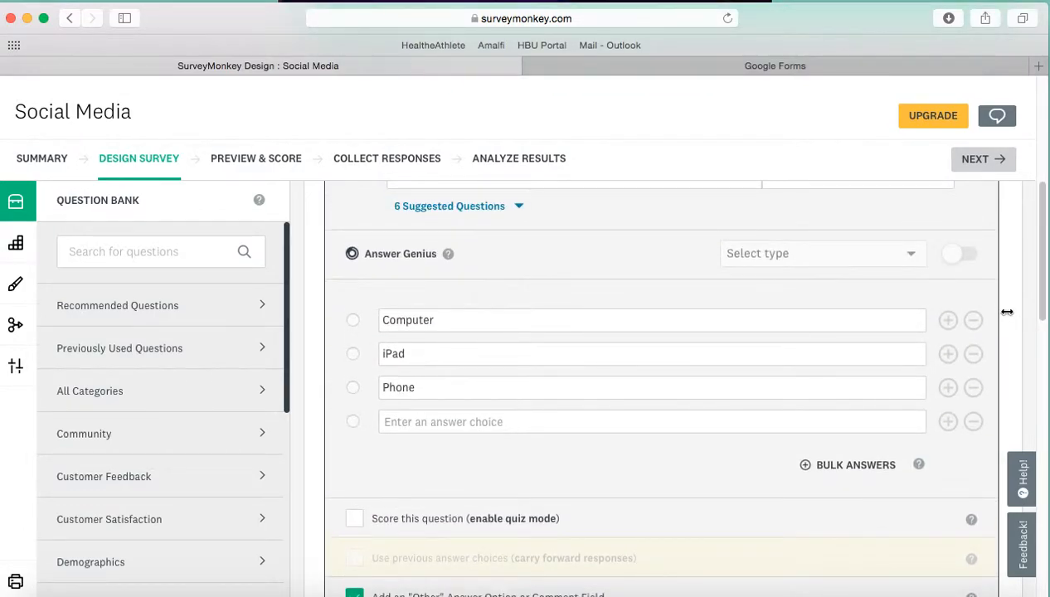
pyautogui.scroll(-10, 1008, 312)
pyautogui.scroll(-2, 1026, 420)
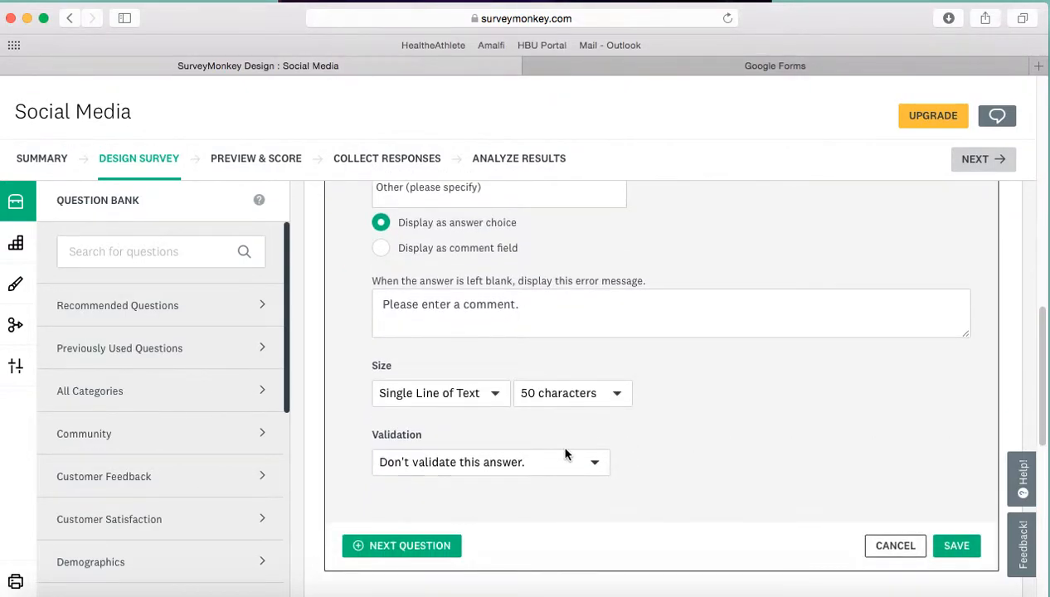
pyautogui.click(568, 462)
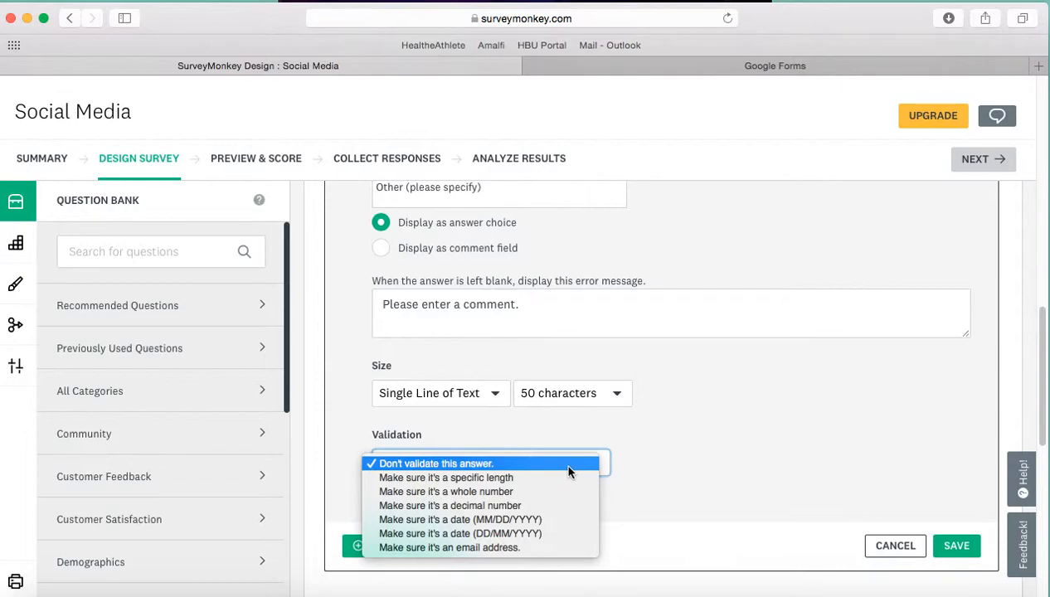
pyautogui.click(624, 463)
# Step: Make an answer to the first question required and return to editing the question
pyautogui.moveTo(1044, 414); pyautogui.dragTo(1010, 255)
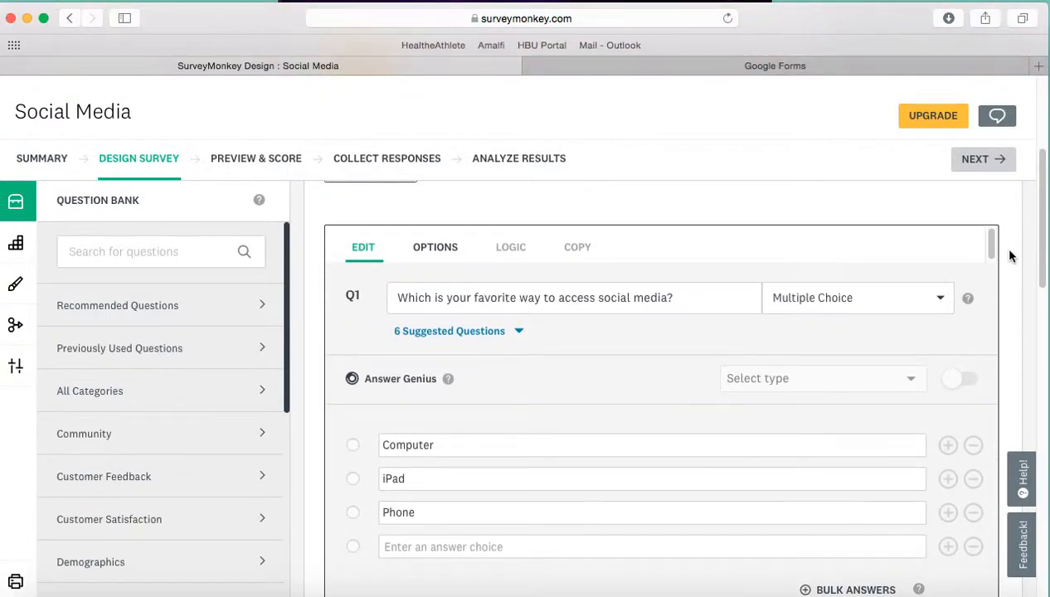
pyautogui.click(442, 257)
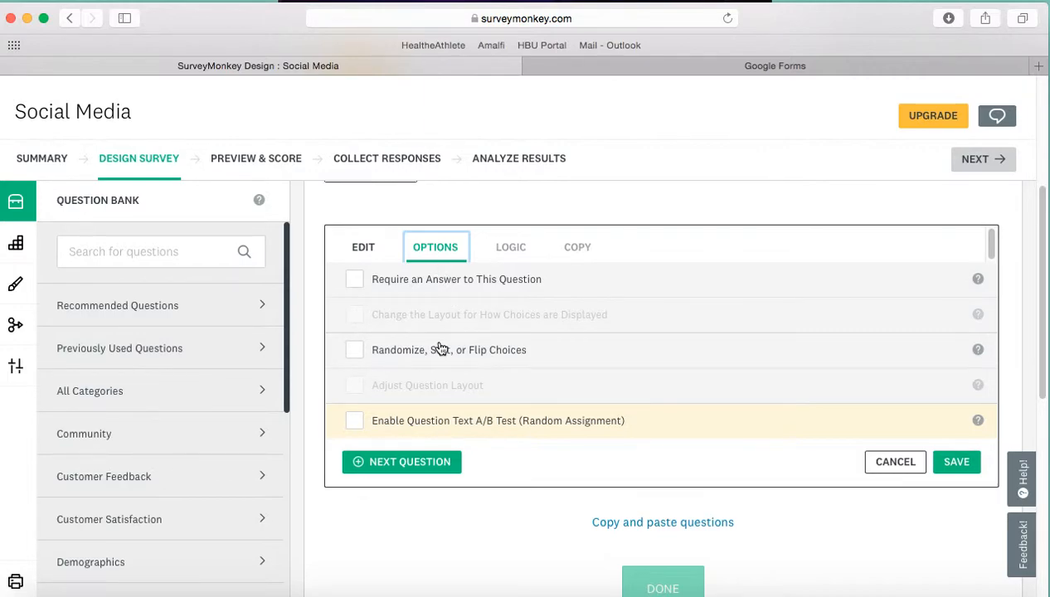
pyautogui.click(363, 291)
pyautogui.click(357, 281)
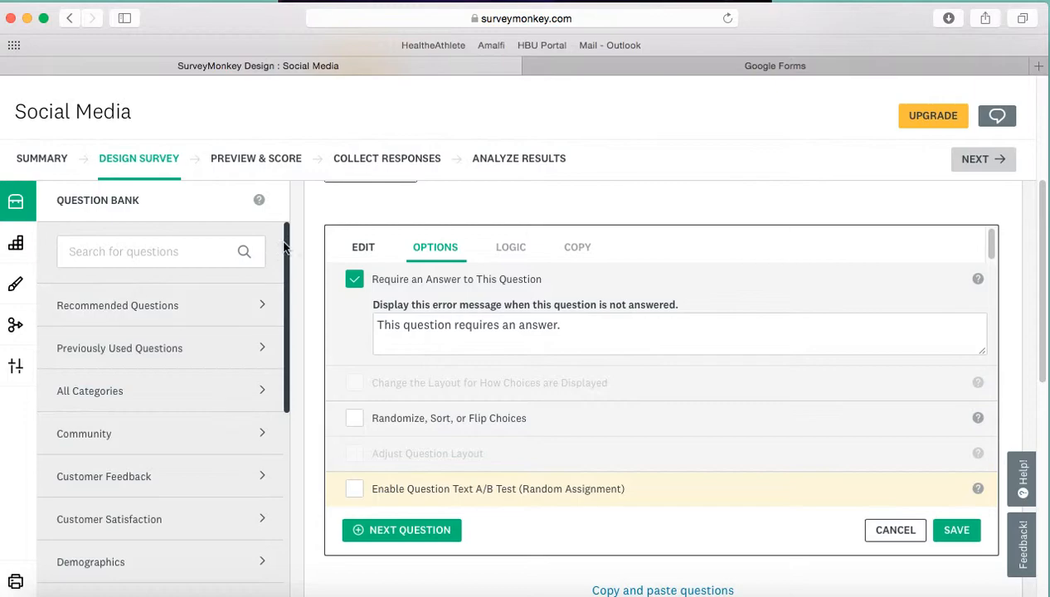
pyautogui.click(361, 248)
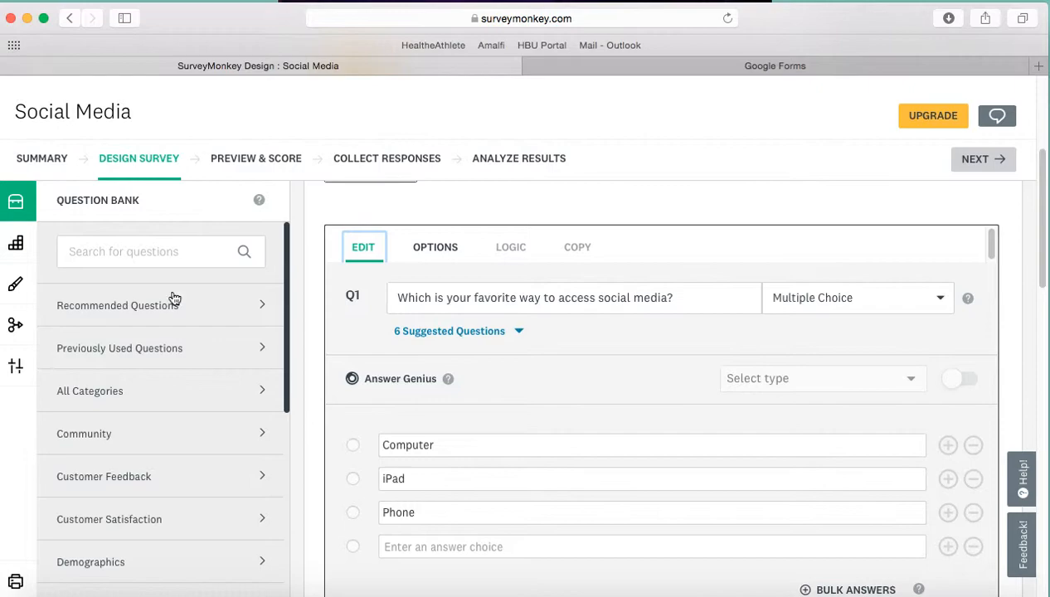
# Step: Add the recommended question "What is your age?" from the Question Bank to the survey
pyautogui.click(162, 320)
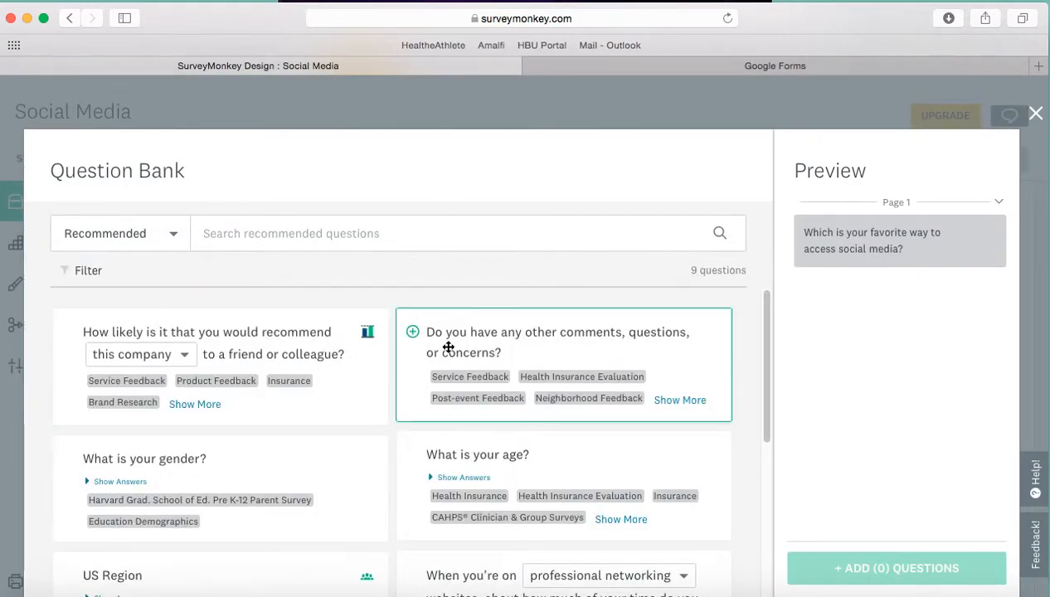
pyautogui.moveTo(767, 310); pyautogui.dragTo(765, 370)
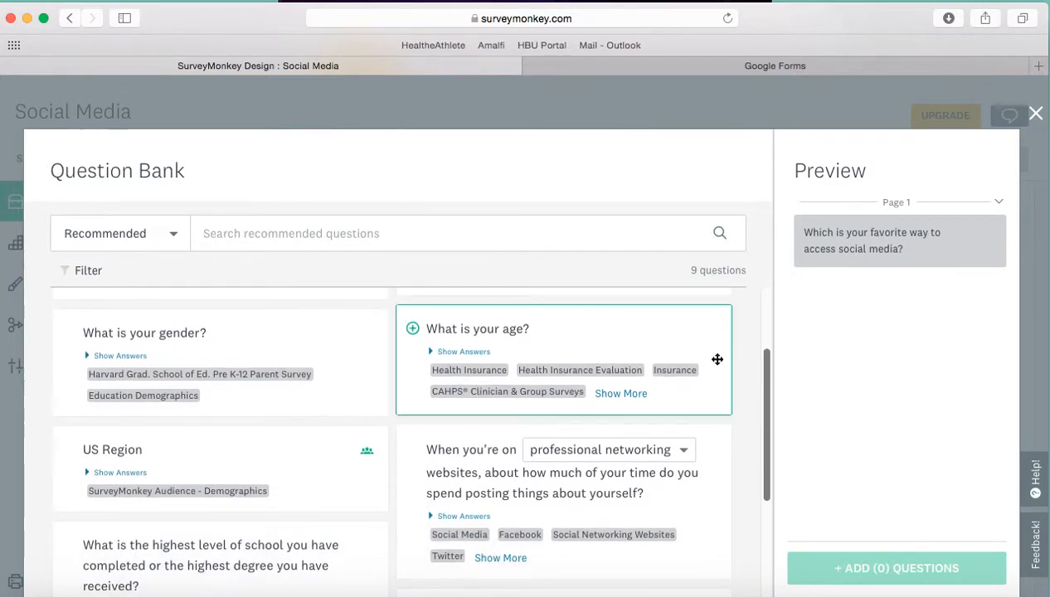
pyautogui.click(578, 328)
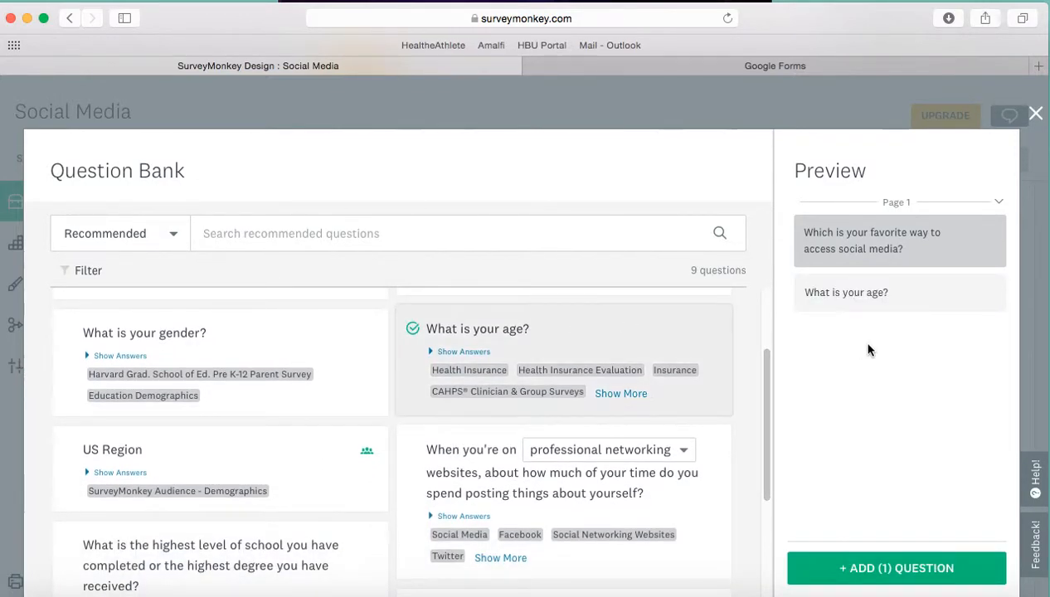
pyautogui.click(882, 568)
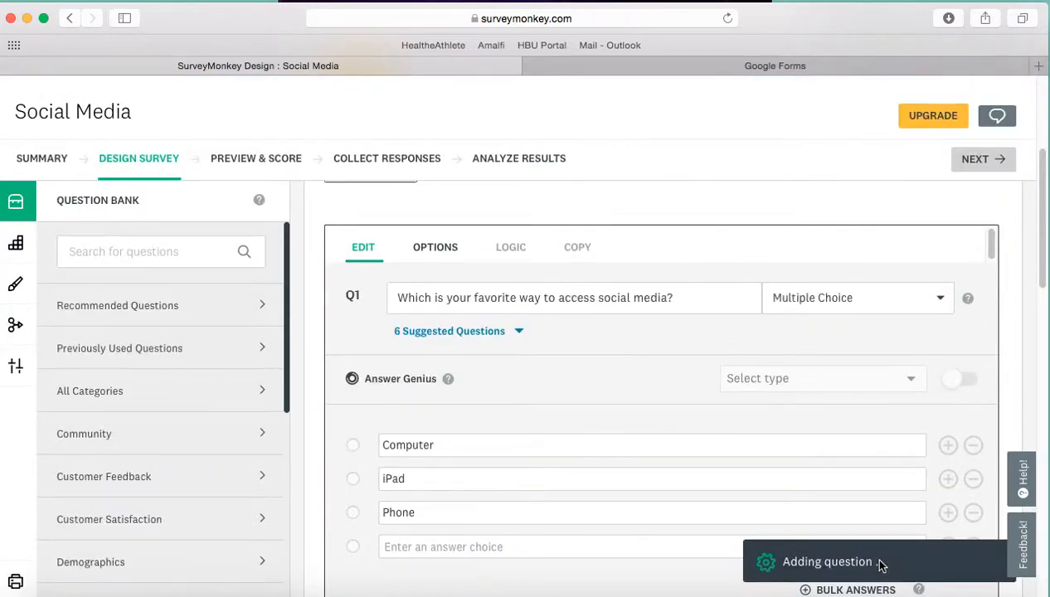
# Step: Browse the Question Bank categories and the Customer Feedback questions, and close the bank without adding any
pyautogui.moveTo(1043, 246); pyautogui.dragTo(1045, 311)
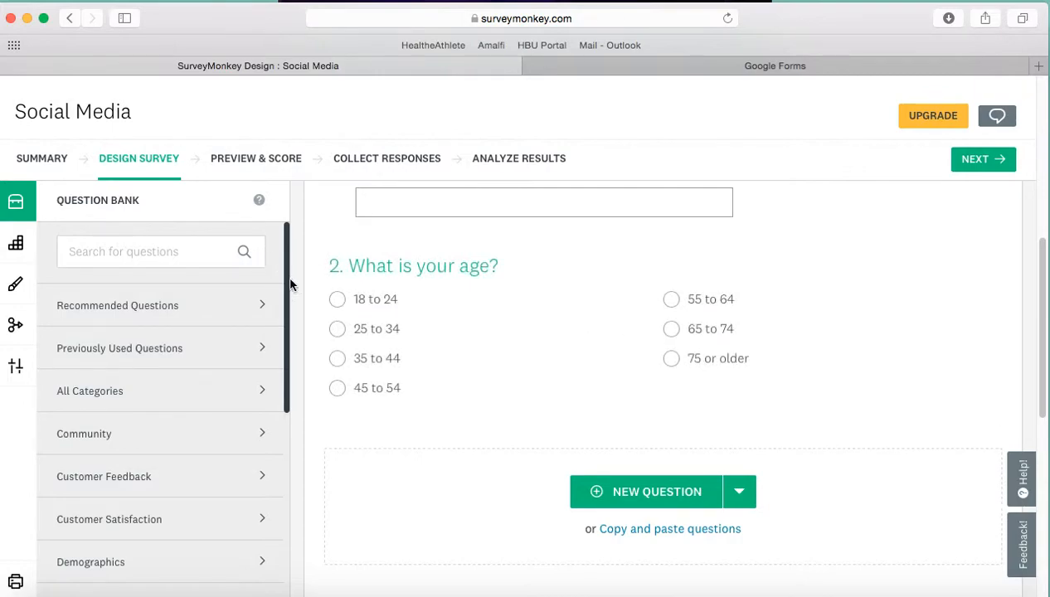
pyautogui.moveTo(285, 403); pyautogui.dragTo(299, 551)
pyautogui.moveTo(289, 472); pyautogui.dragTo(282, 411)
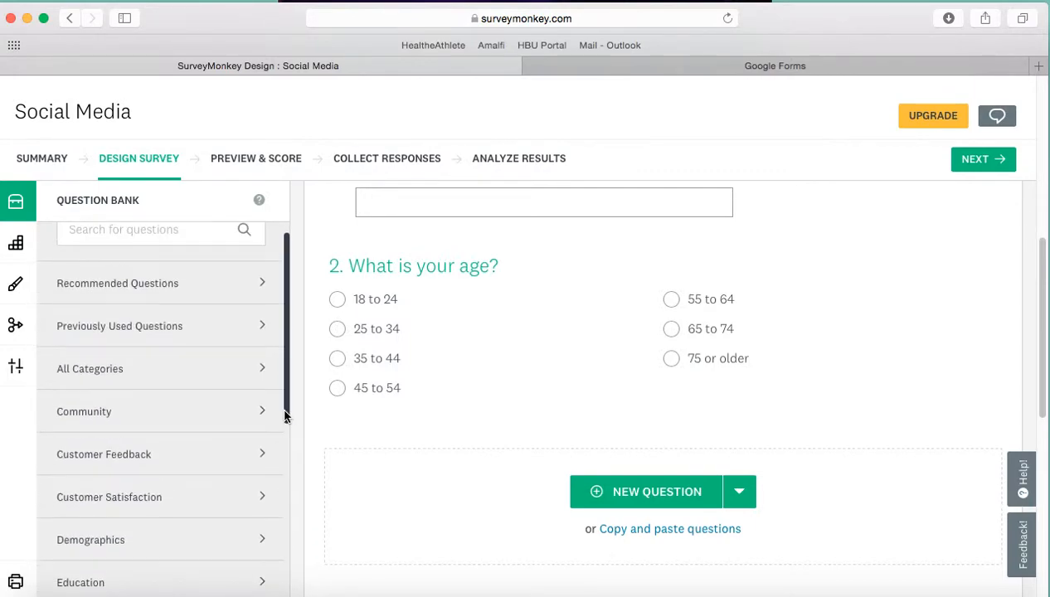
pyautogui.click(157, 477)
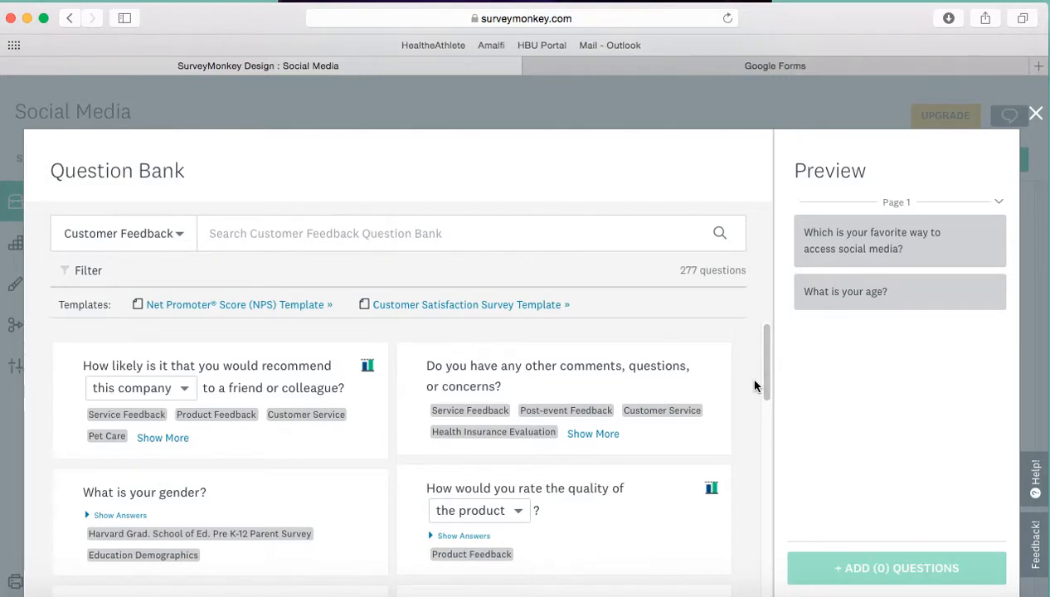
pyautogui.moveTo(755, 373); pyautogui.dragTo(767, 445)
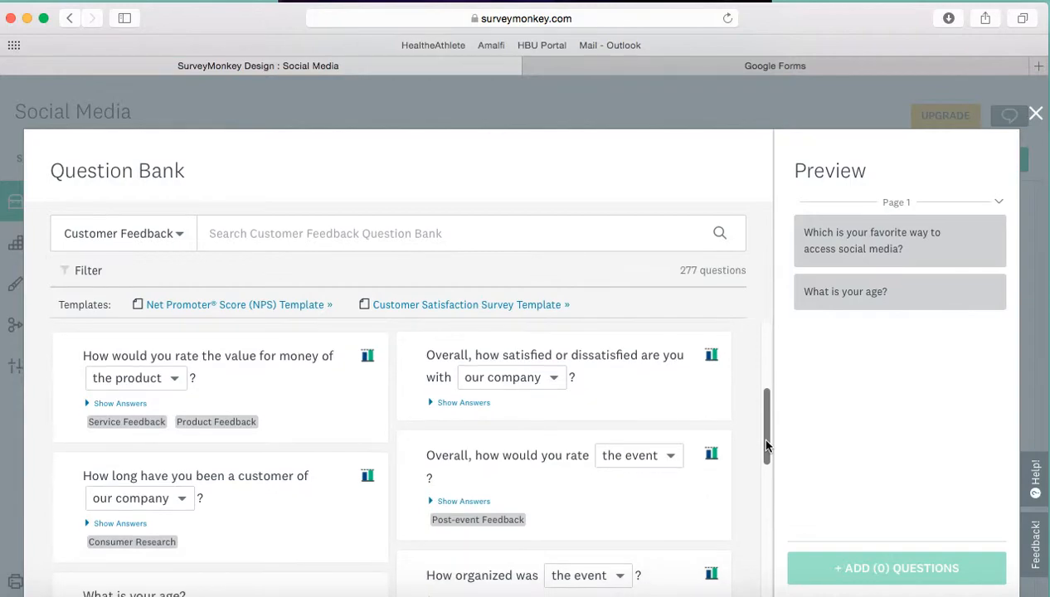
pyautogui.click(1036, 116)
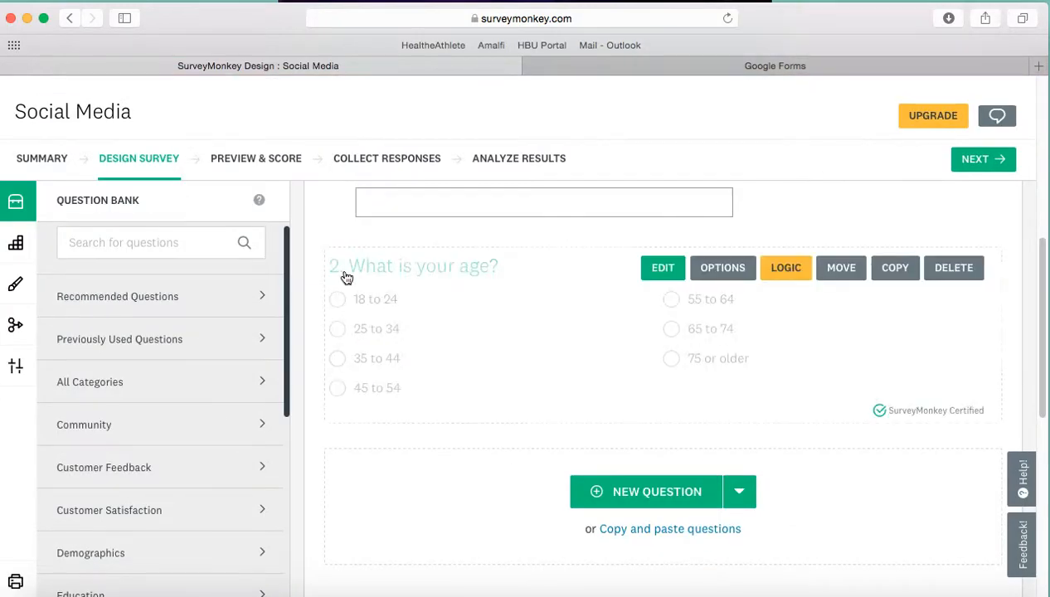
pyautogui.scroll(1, 290, 282)
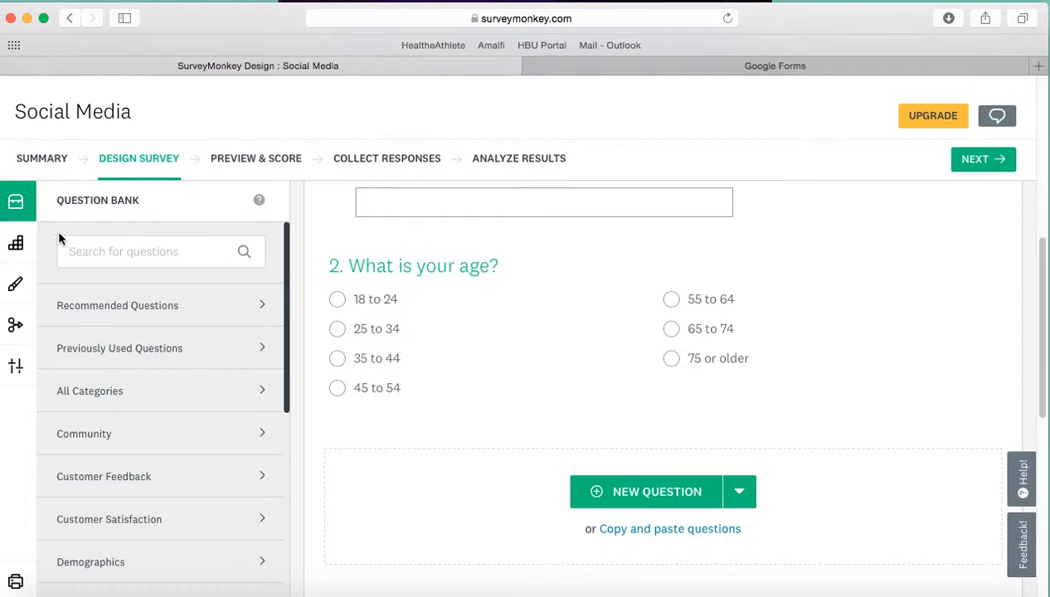
# Step: Review the question types and page elements available in the Builder, from Multiple Choice down to Page Break
pyautogui.click(15, 247)
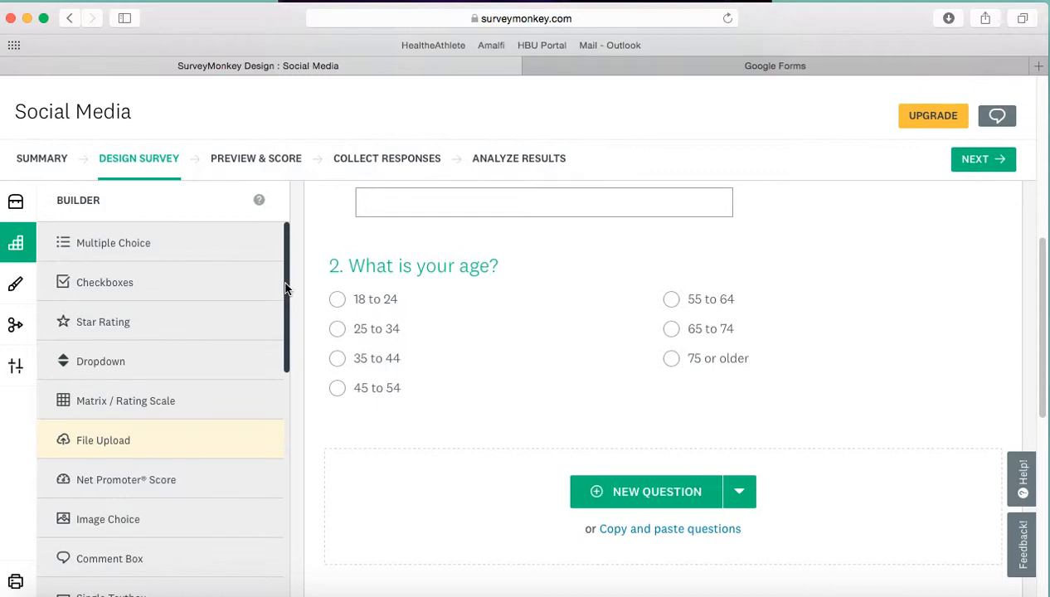
pyautogui.moveTo(291, 291); pyautogui.dragTo(267, 438)
pyautogui.scroll(-3, 267, 448)
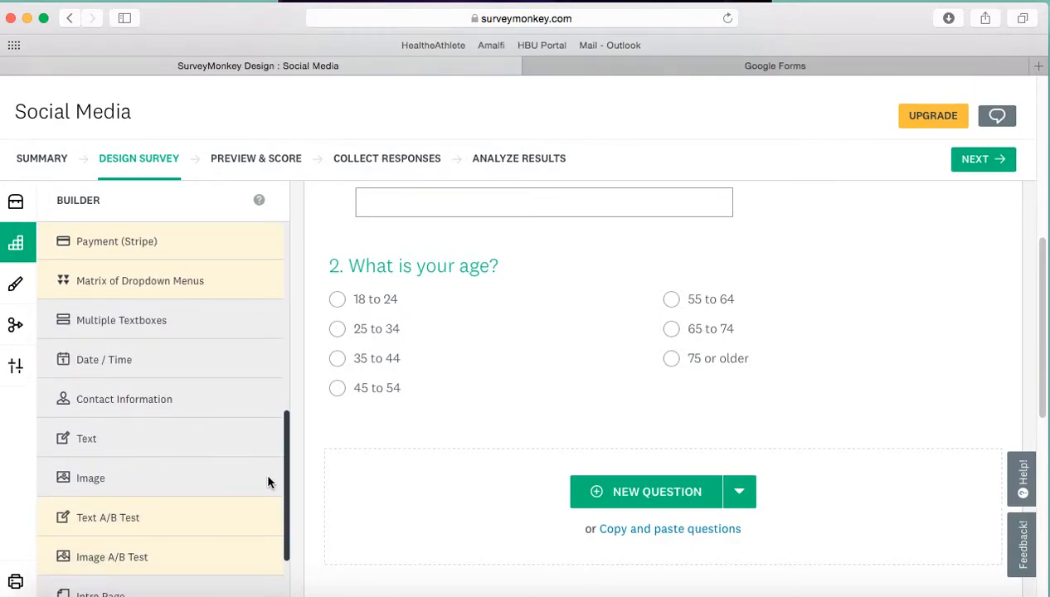
pyautogui.scroll(-3, 273, 528)
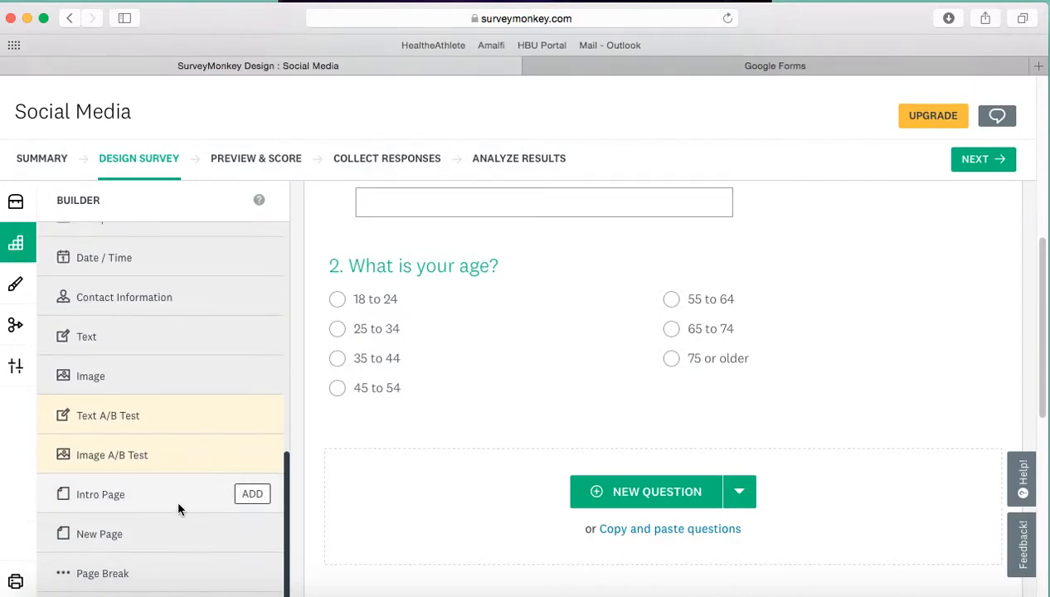
pyautogui.moveTo(284, 504); pyautogui.dragTo(284, 437)
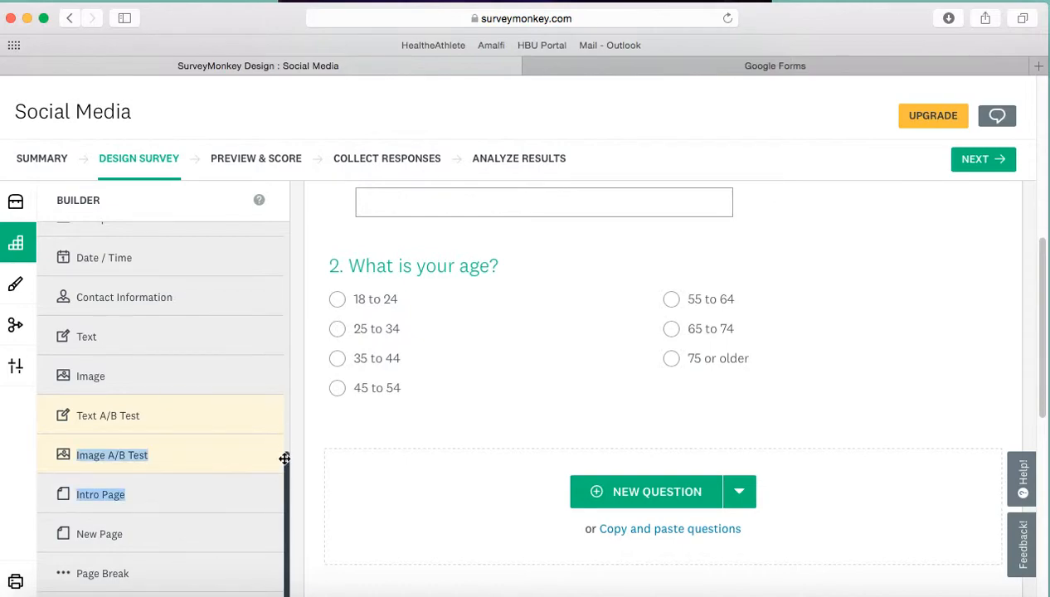
pyautogui.moveTo(284, 478); pyautogui.dragTo(269, 223)
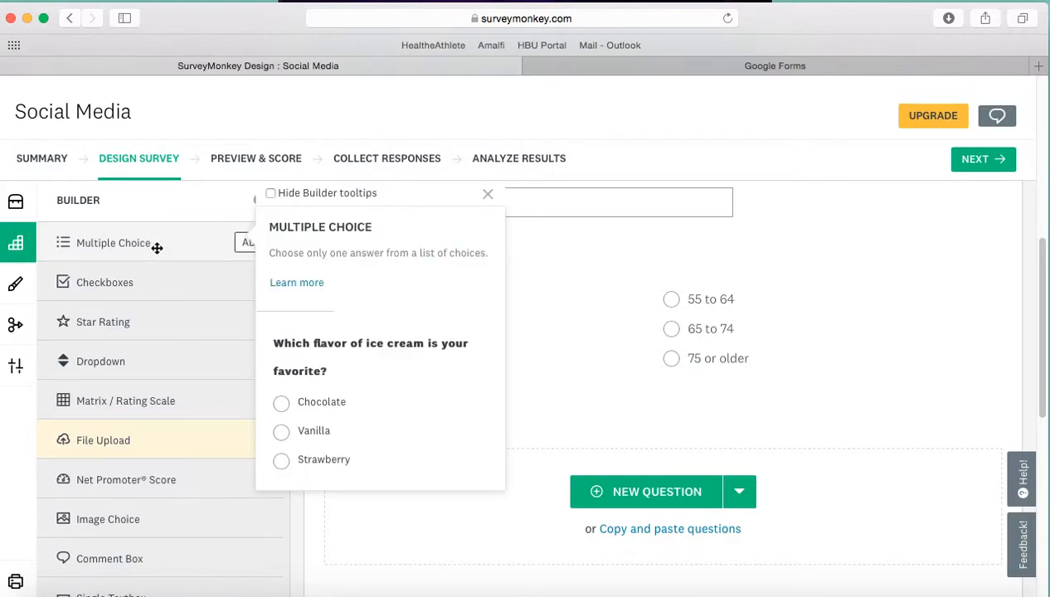
# Step: Apply the standard Ocean theme to the survey
pyautogui.click(15, 285)
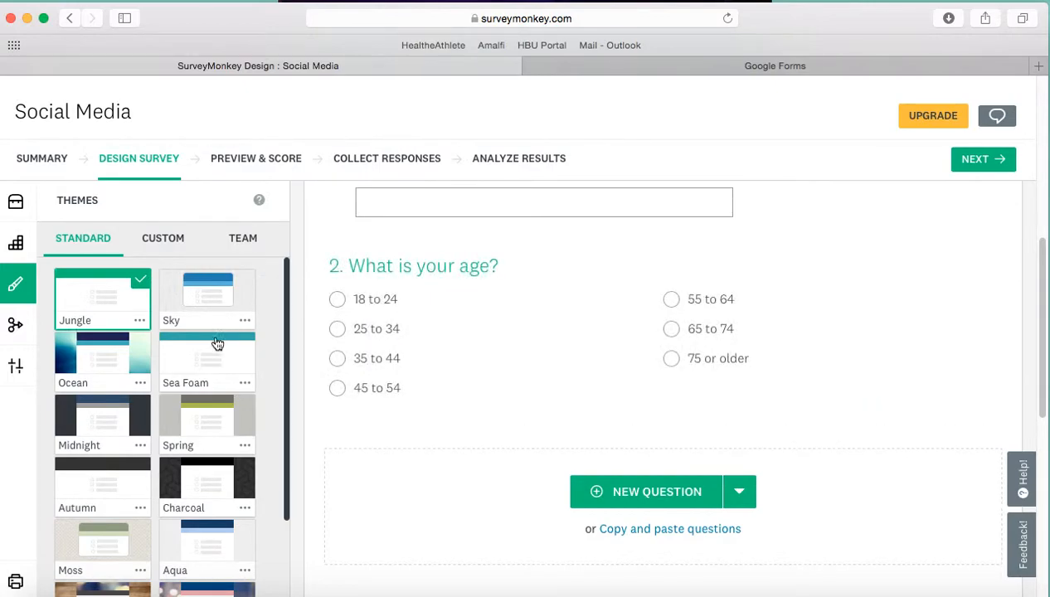
pyautogui.click(137, 369)
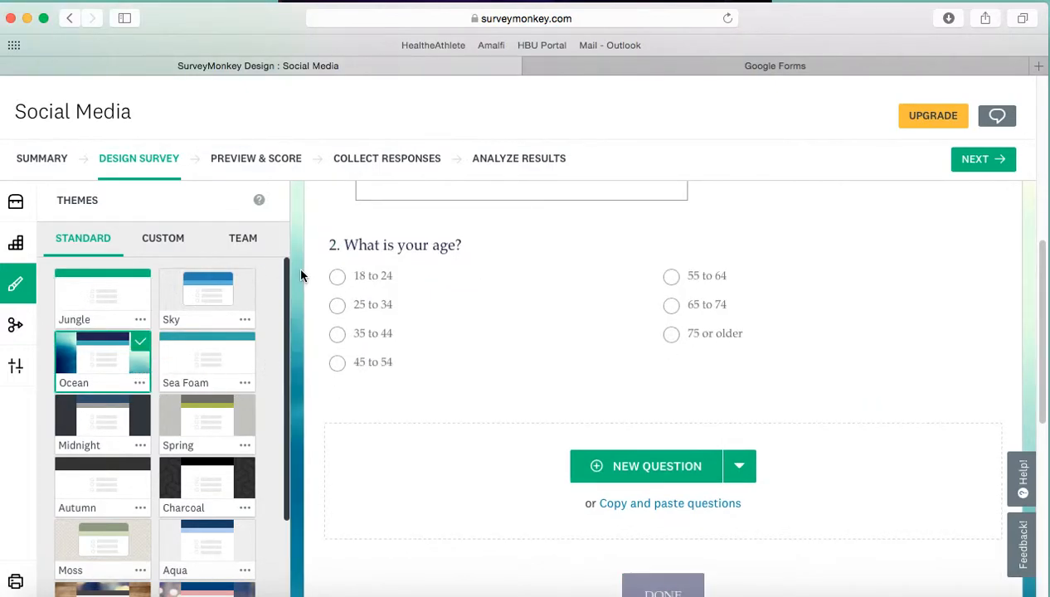
# Step: Review the survey's Logic features and its display Options without changing them, and return to the Question Bank
pyautogui.click(13, 328)
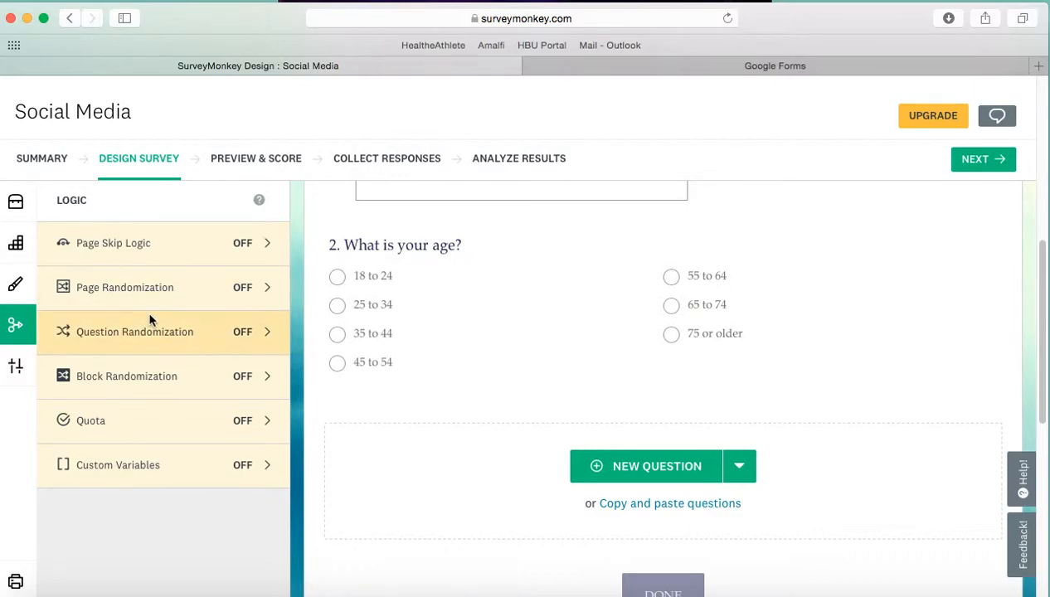
pyautogui.click(15, 370)
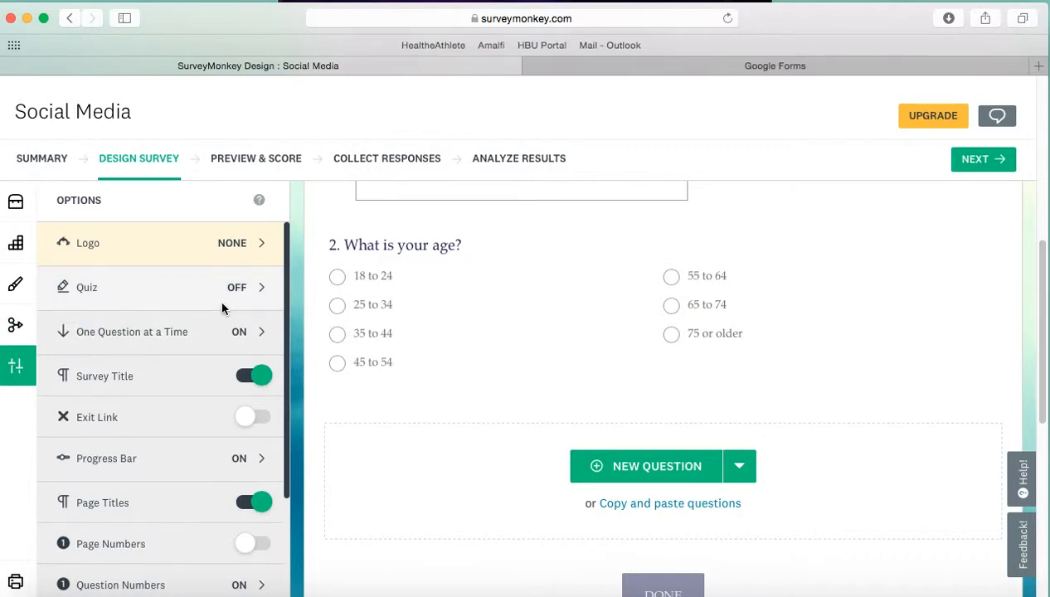
pyautogui.moveTo(290, 299); pyautogui.dragTo(282, 402)
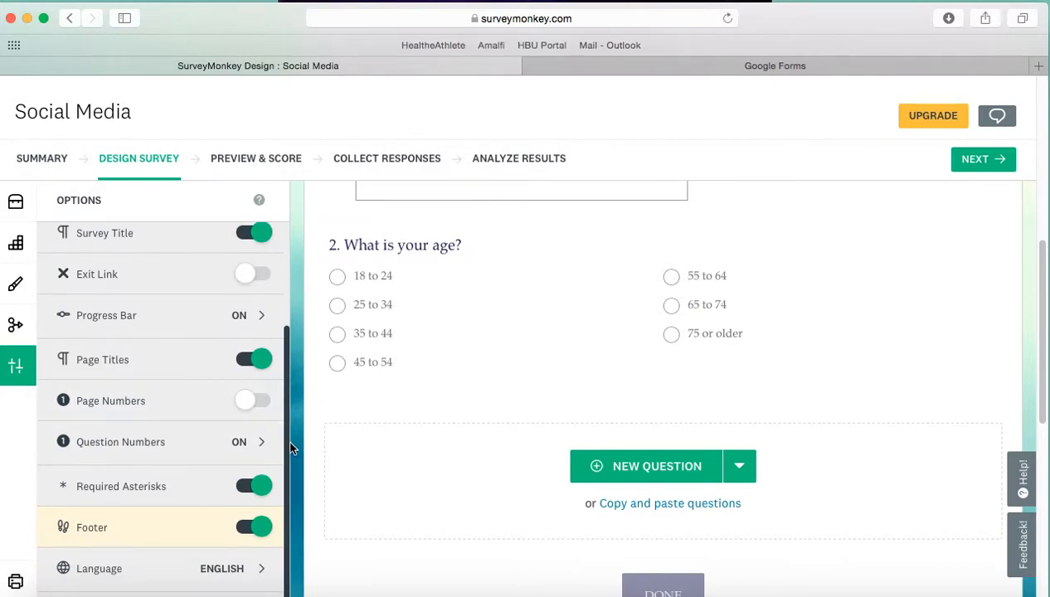
pyautogui.moveTo(288, 452); pyautogui.dragTo(289, 249)
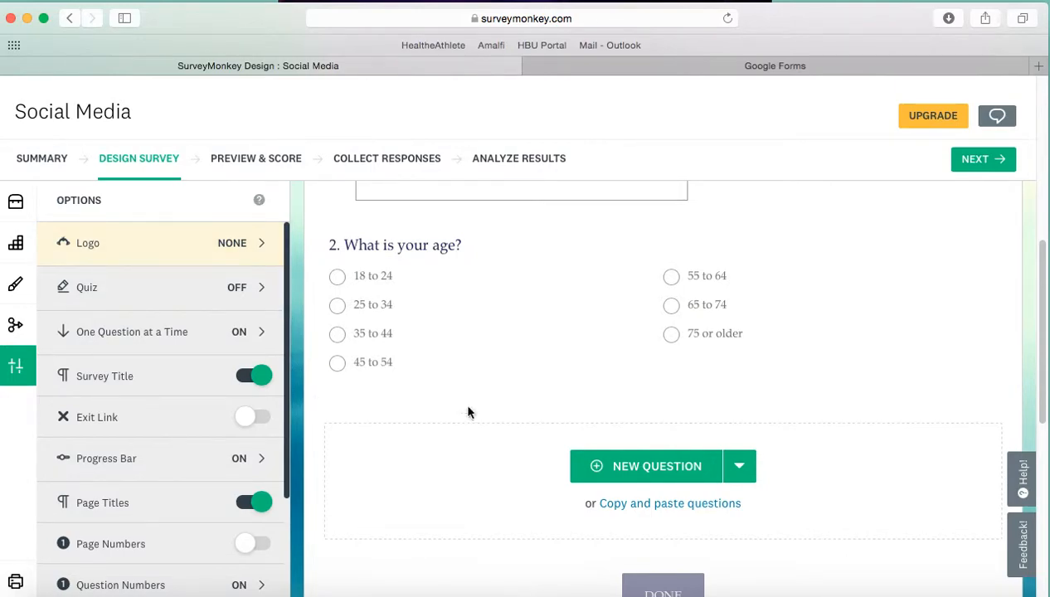
pyautogui.click(14, 203)
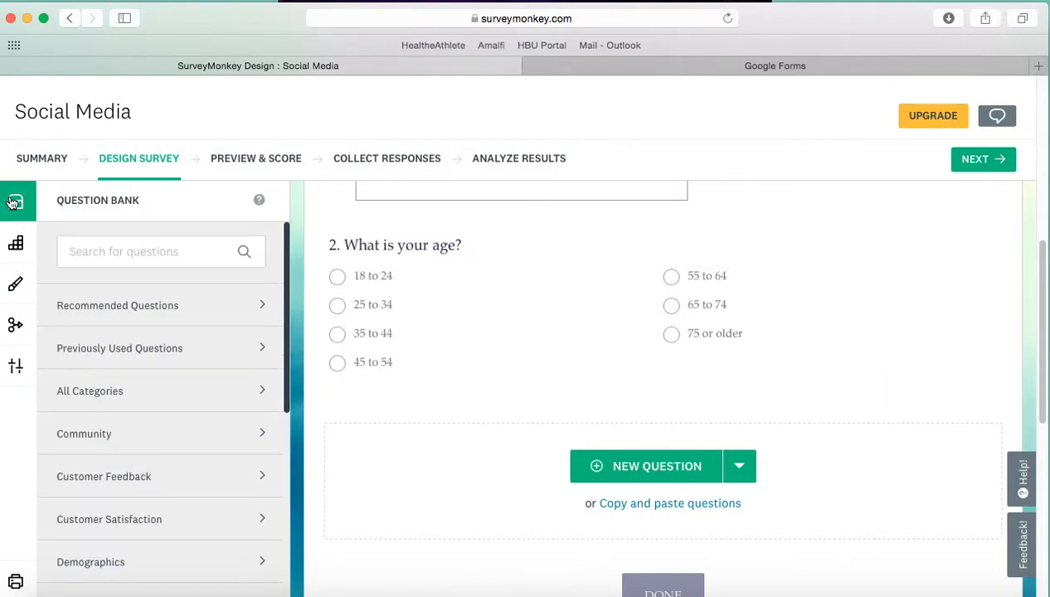
# Step: Preview the survey and complete it with Phone for the first question and 18 to 24 for the age question
pyautogui.moveTo(1042, 336); pyautogui.dragTo(980, 181)
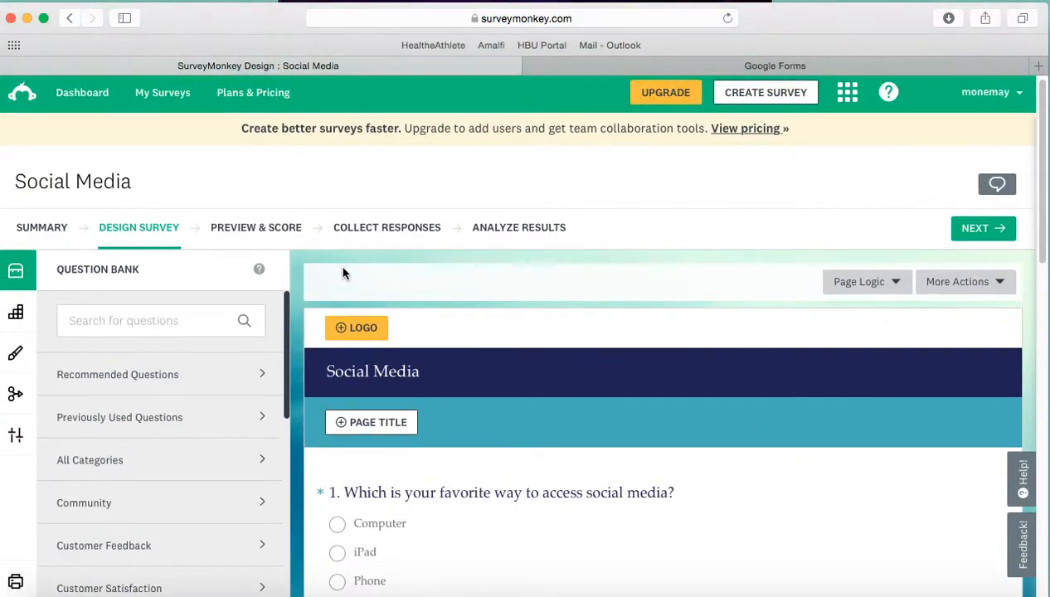
pyautogui.click(253, 232)
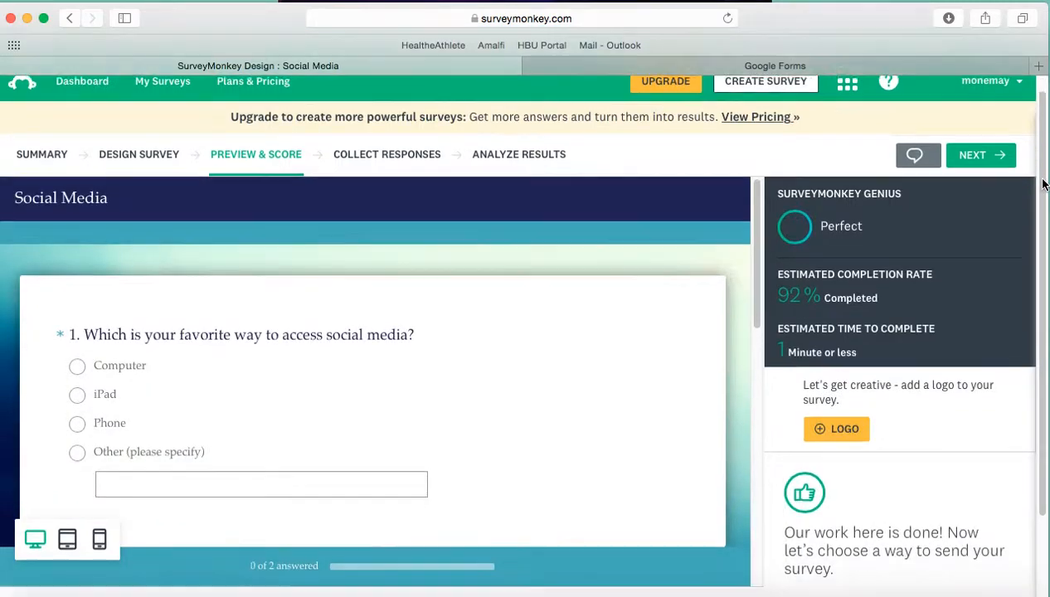
pyautogui.moveTo(1045, 185); pyautogui.dragTo(1045, 216)
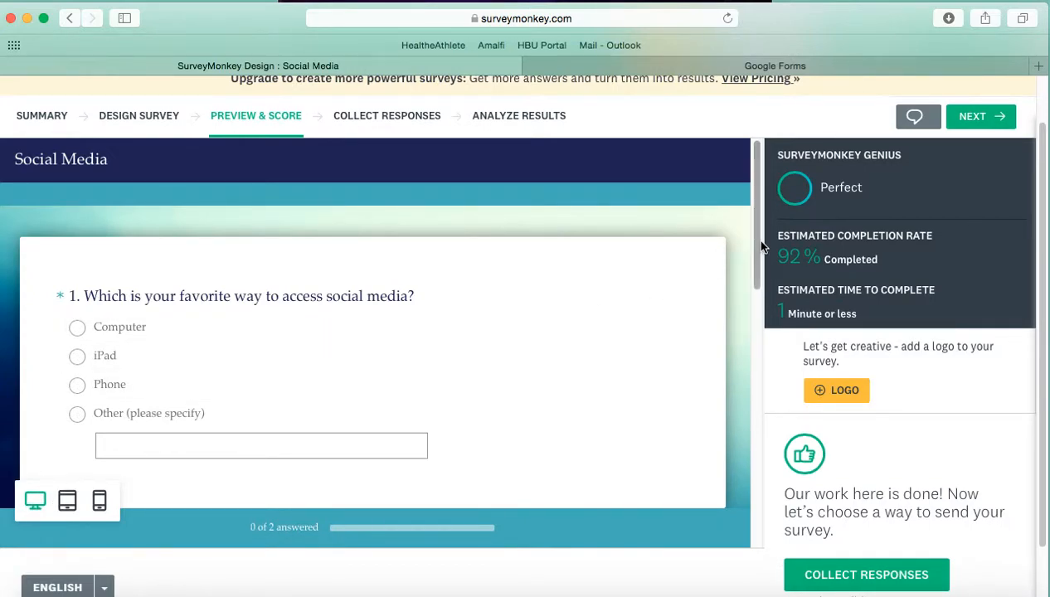
pyautogui.moveTo(753, 243); pyautogui.dragTo(753, 273)
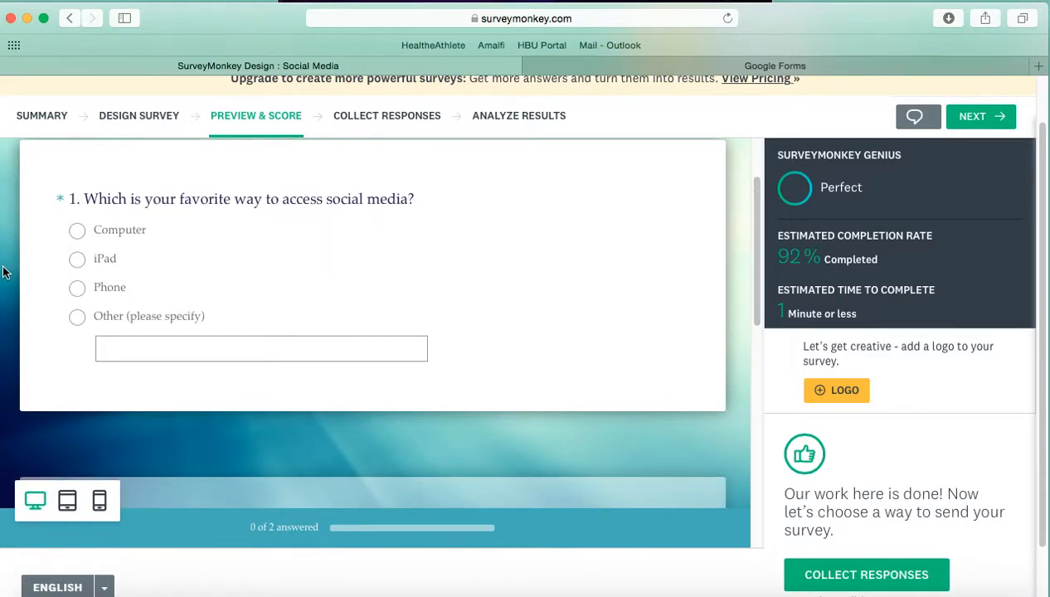
pyautogui.click(78, 291)
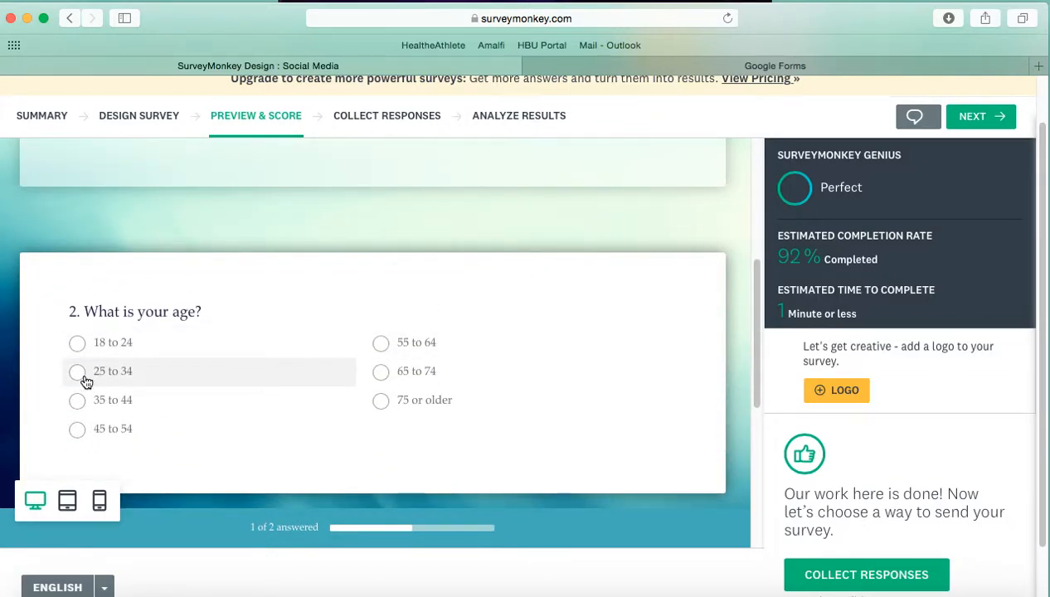
pyautogui.click(78, 344)
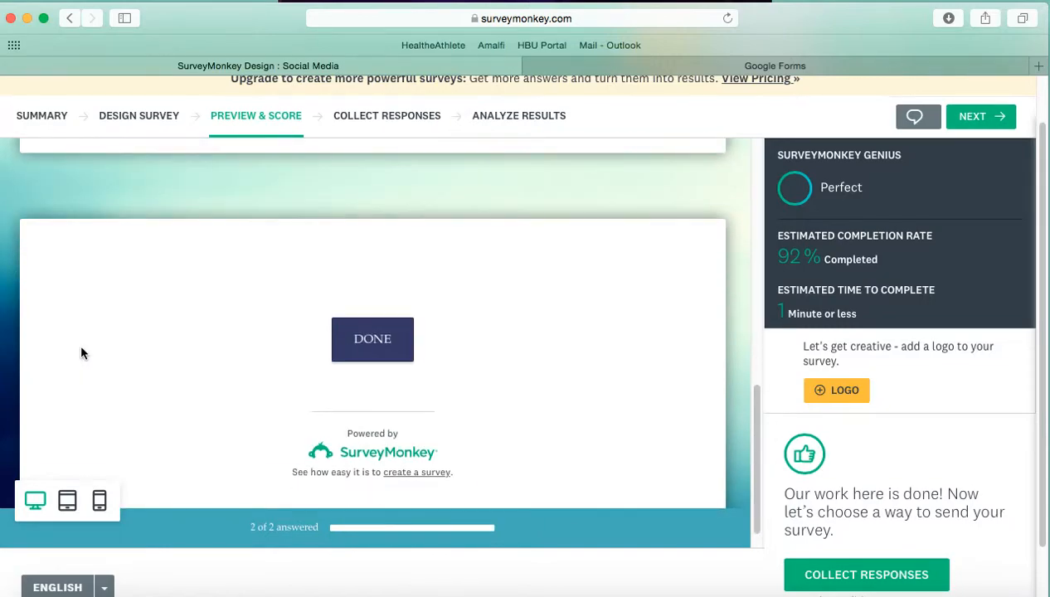
pyautogui.click(390, 340)
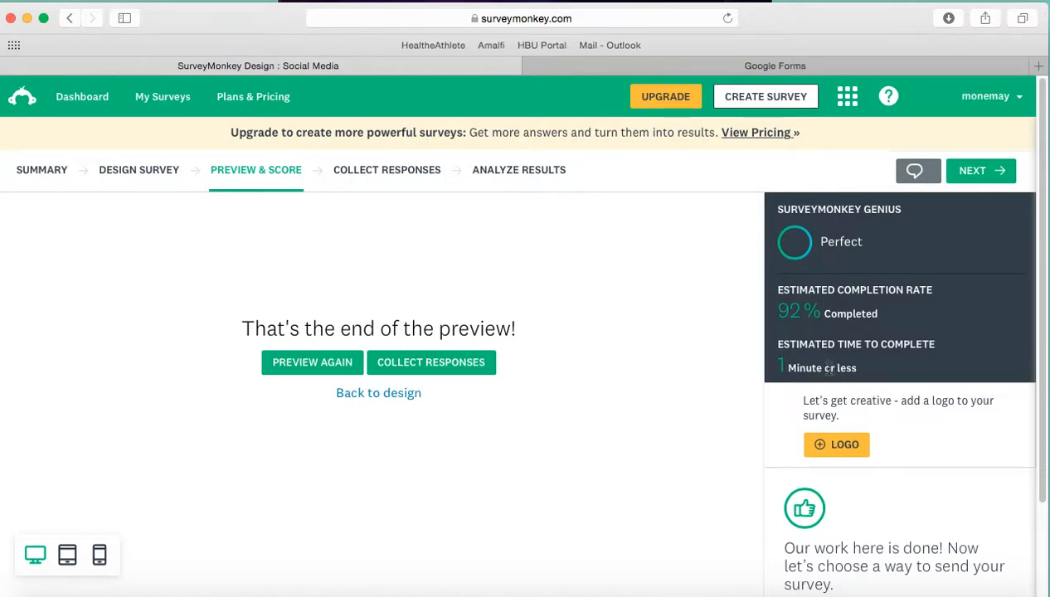
# Step: Review the ways to collect responses for the survey and create a web link collector
pyautogui.click(403, 173)
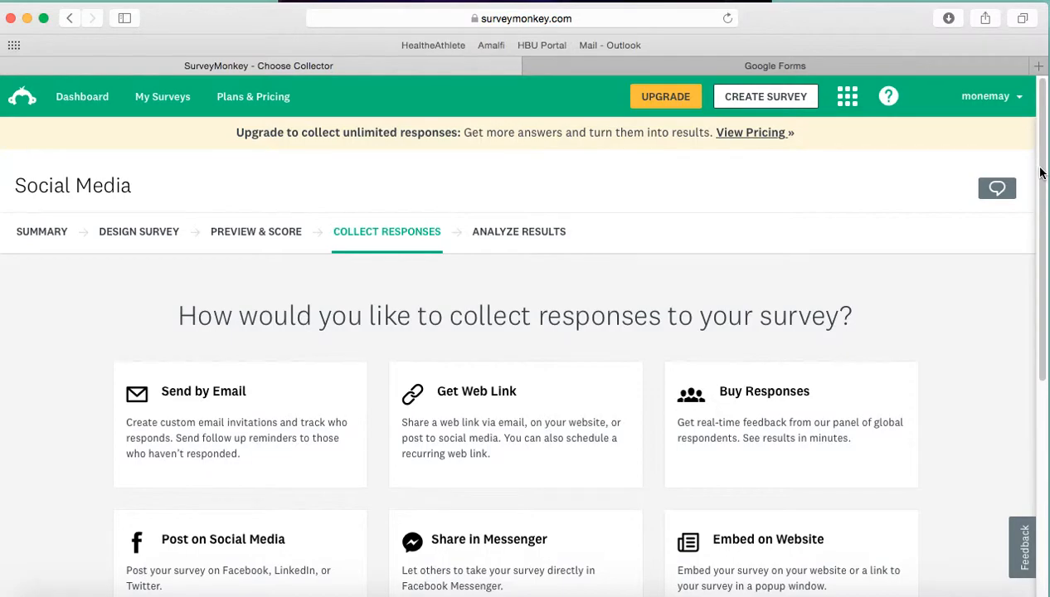
pyautogui.scroll(-1, 1037, 182)
pyautogui.moveTo(1042, 194); pyautogui.dragTo(1045, 302)
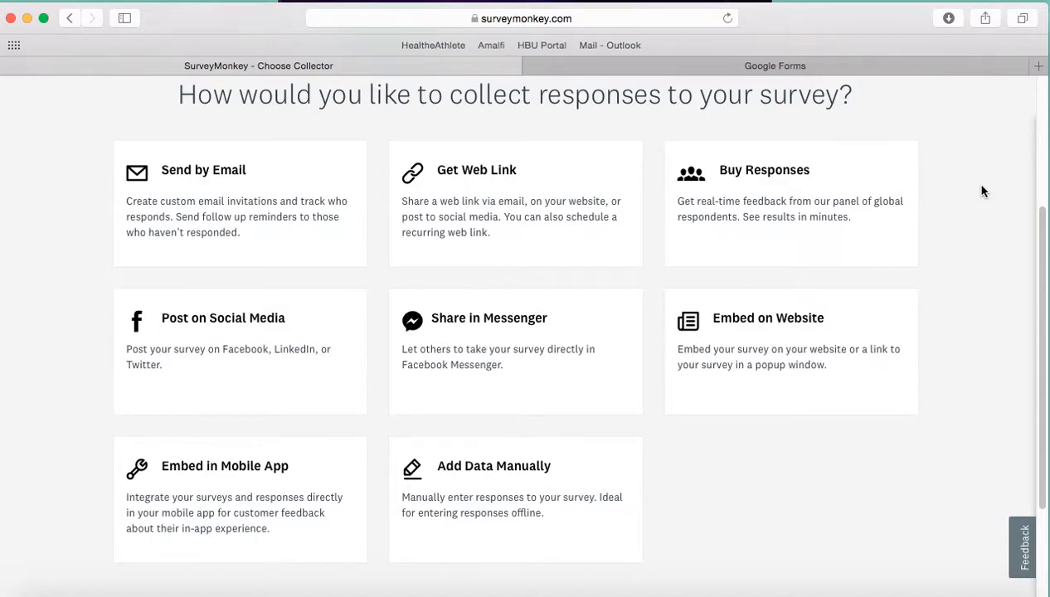
pyautogui.click(547, 249)
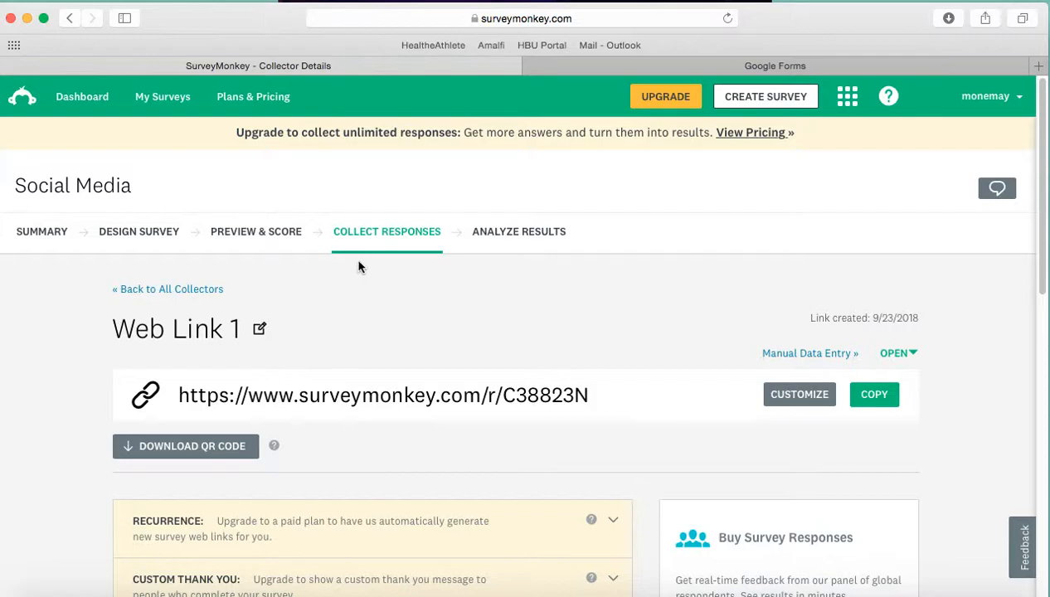
# Step: Return from the web link details to the choice of response collection methods and reload the page
pyautogui.click(72, 18)
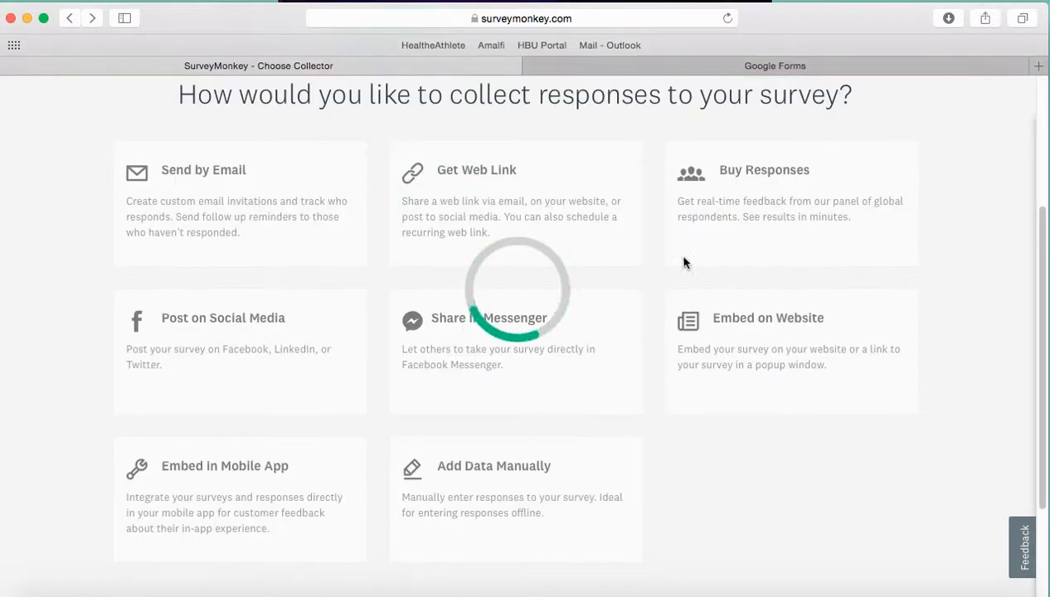
pyautogui.moveTo(1044, 307); pyautogui.dragTo(1027, 214)
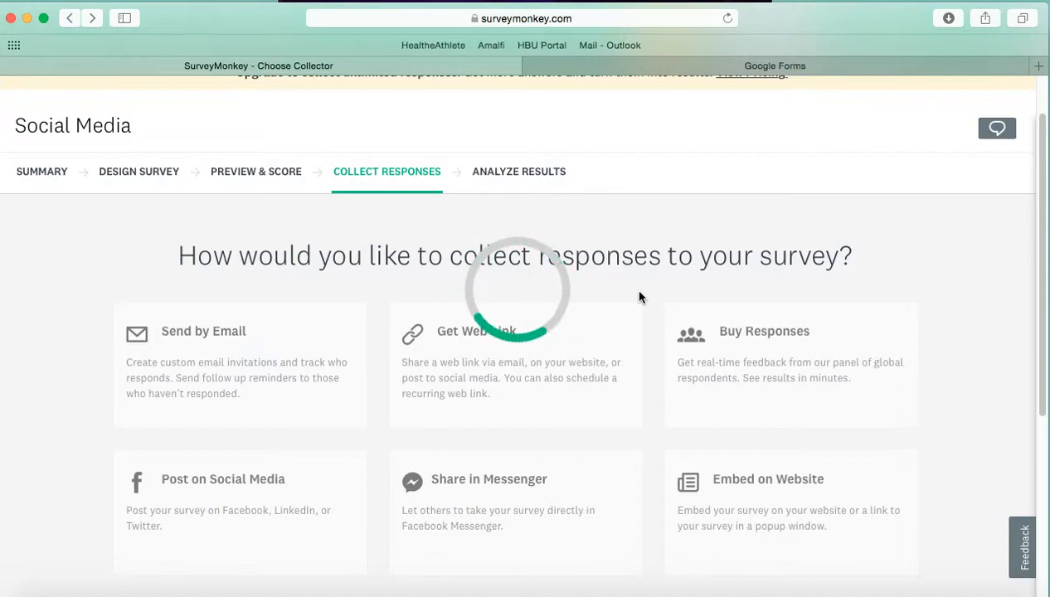
pyautogui.scroll(1, 1045, 230)
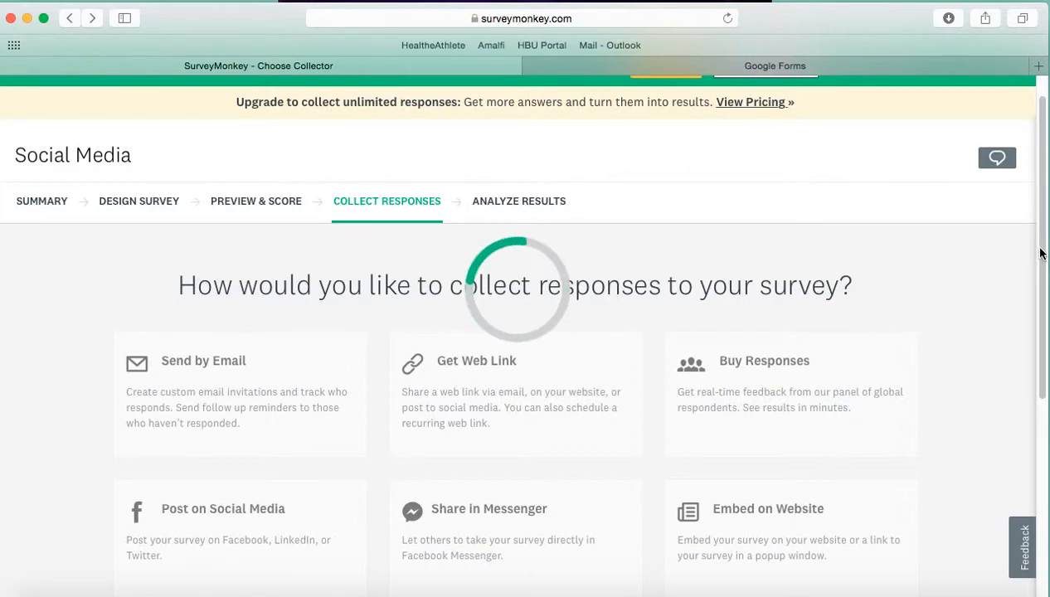
pyautogui.scroll(1, 1043, 249)
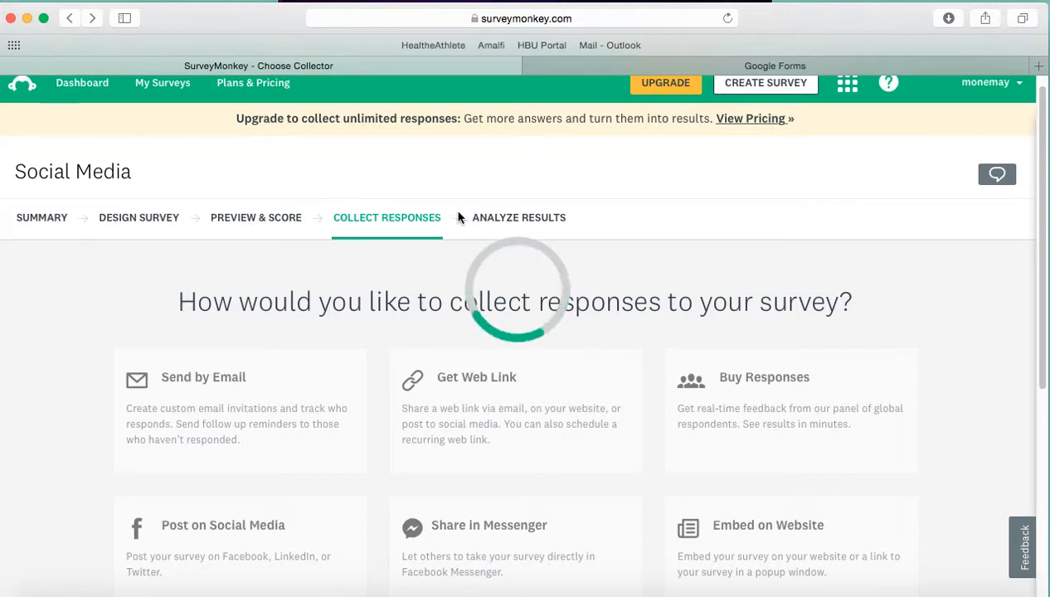
pyautogui.click(730, 21)
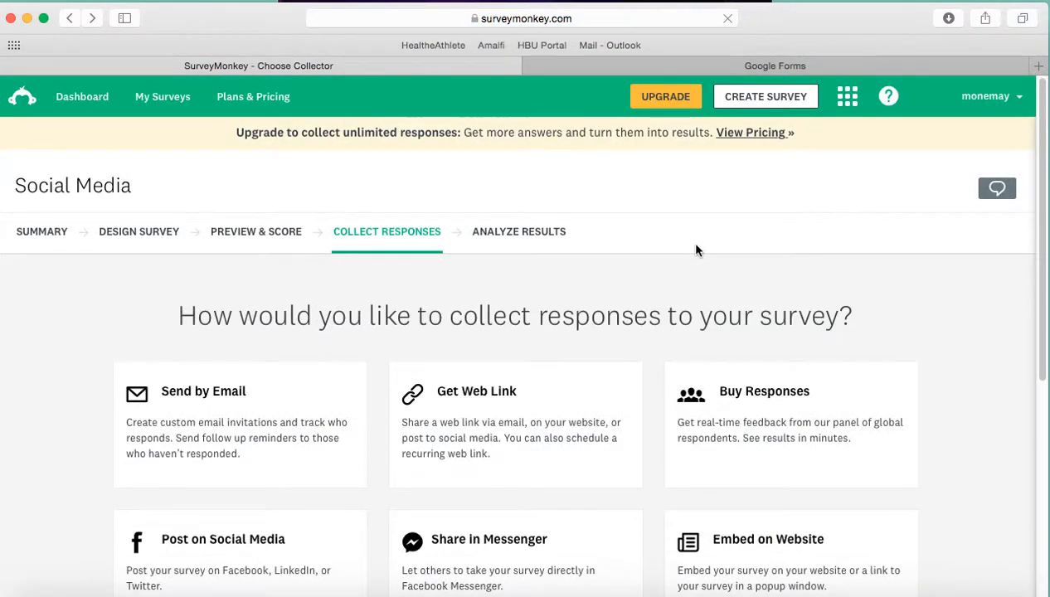
# Step: Open the Analyze Results stage of the Social Media survey
pyautogui.moveTo(1045, 245); pyautogui.dragTo(1048, 286)
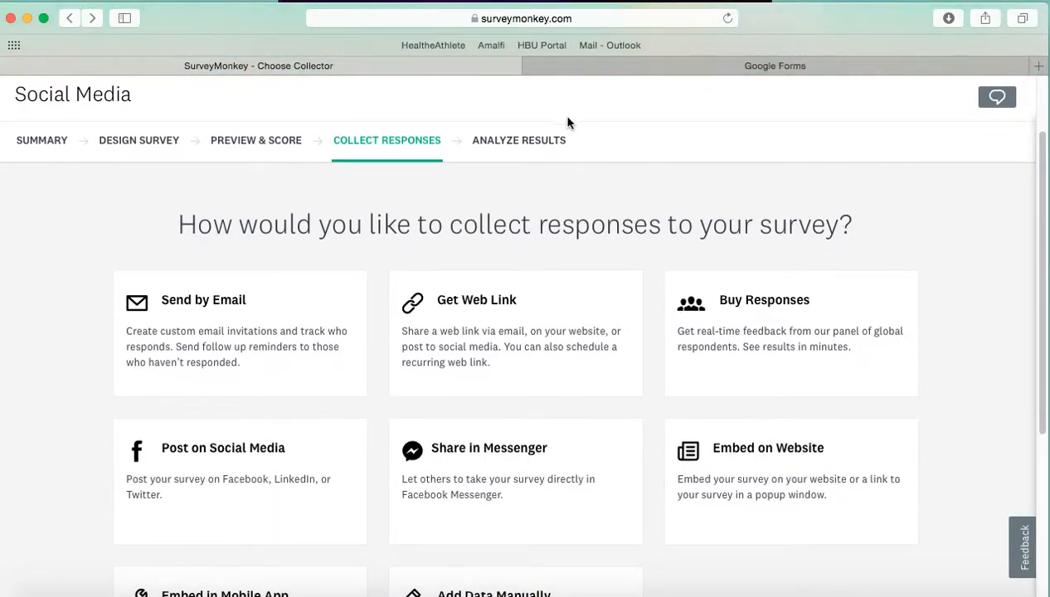
pyautogui.click(533, 152)
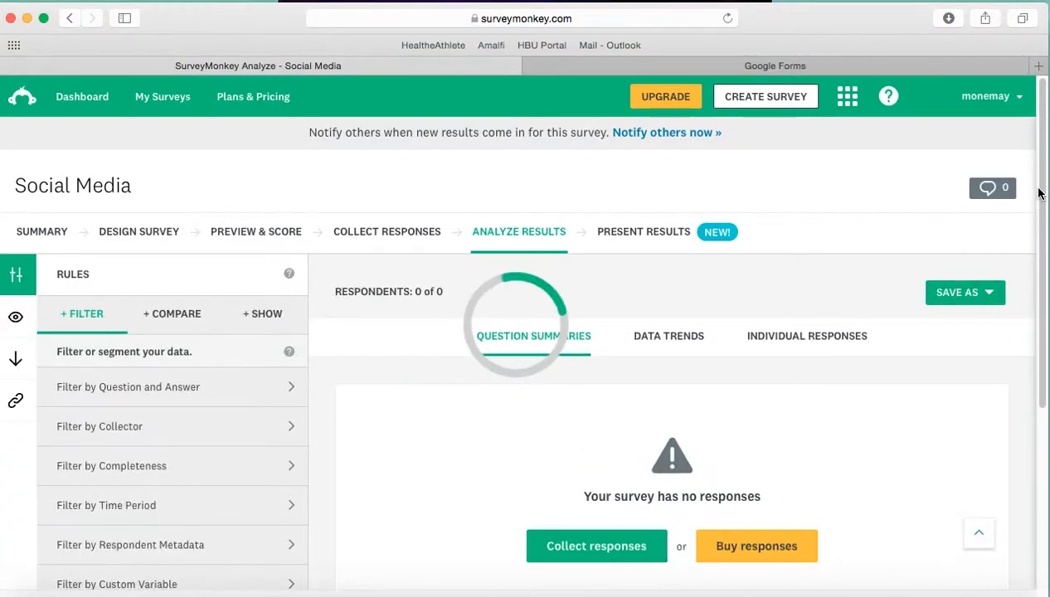
# Step: Look over the question summaries of the Social Media survey's results and show its data trends
pyautogui.moveTo(1039, 194); pyautogui.dragTo(1045, 257)
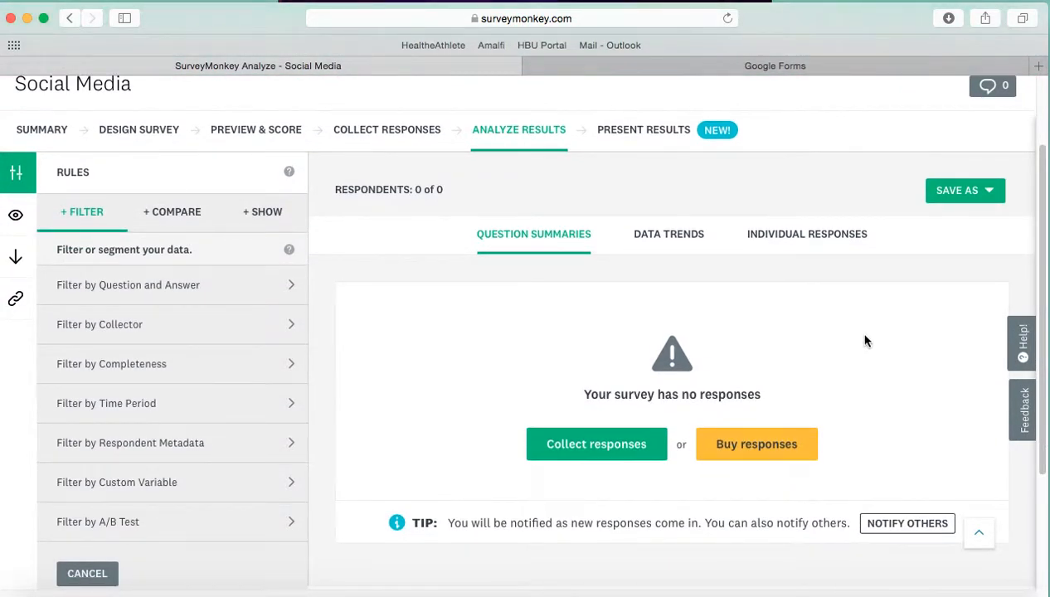
pyautogui.click(679, 239)
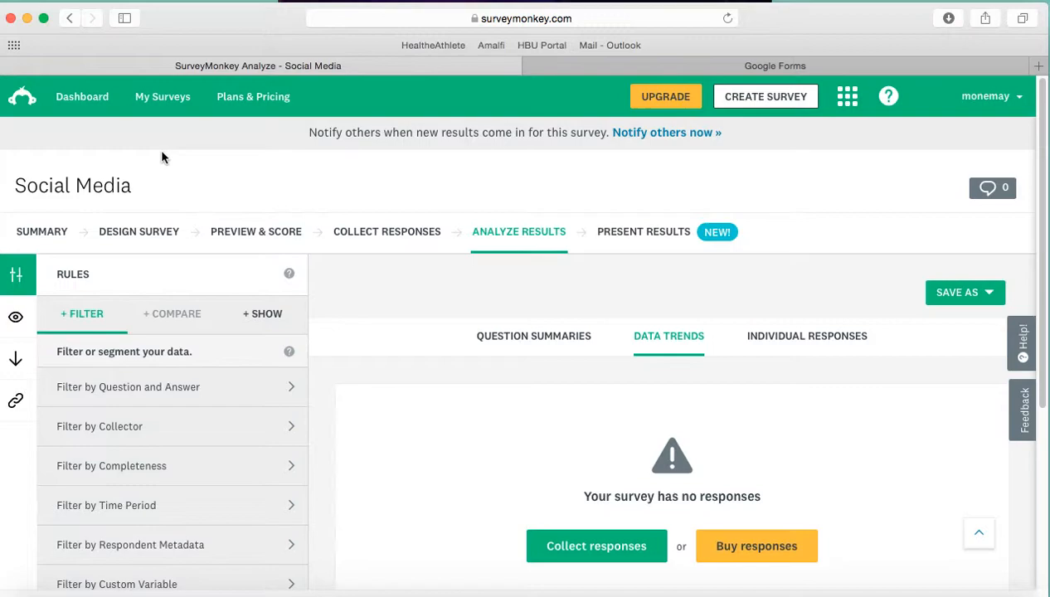
# Step: Return to the dashboard and open the results of the other Social Media survey, last answered on 09/22/2018
pyautogui.click(96, 111)
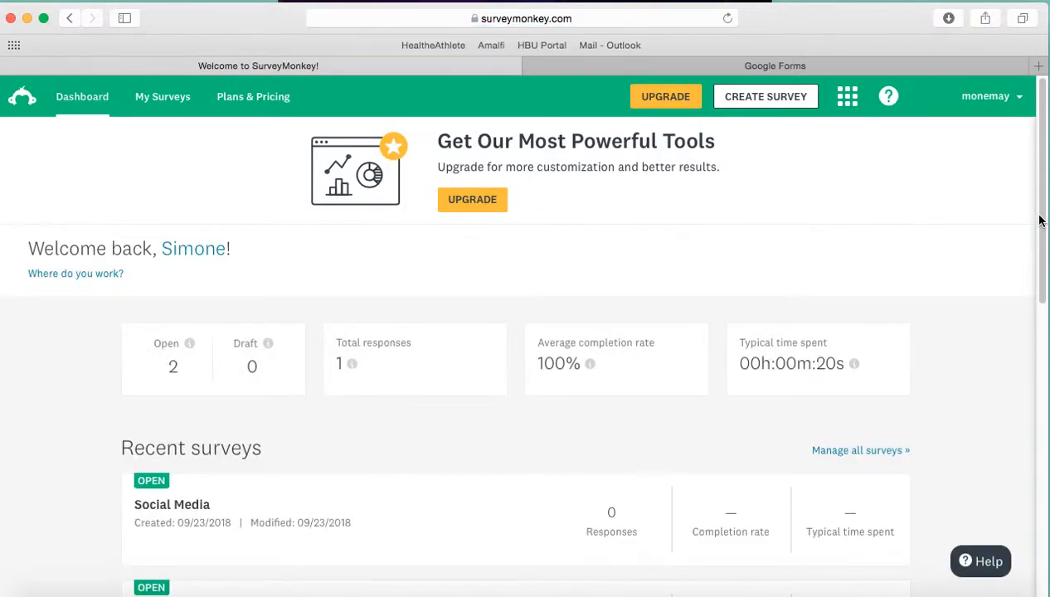
pyautogui.moveTo(1043, 201); pyautogui.dragTo(1041, 307)
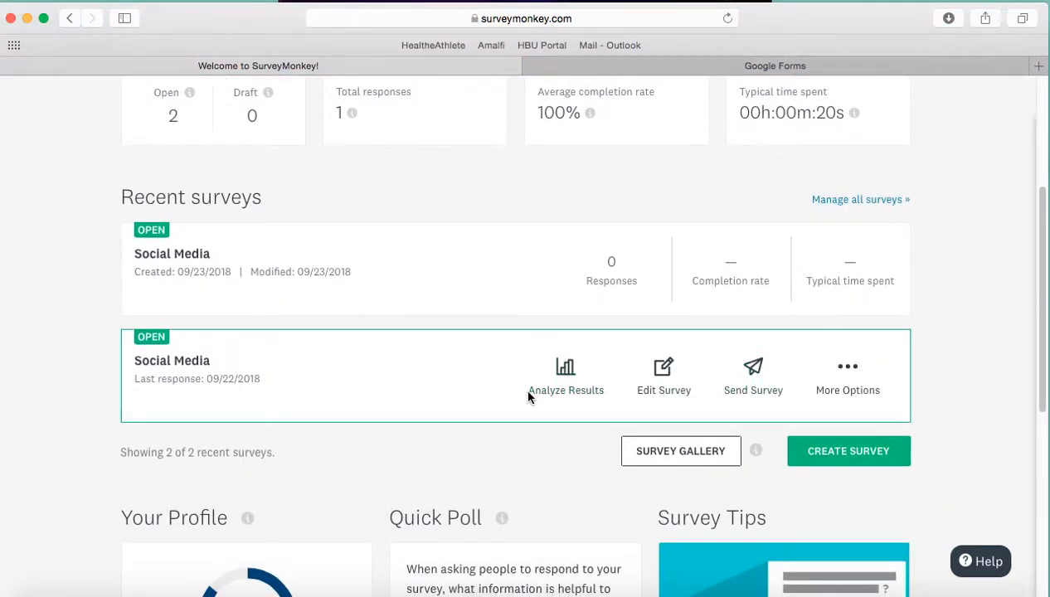
pyautogui.click(574, 387)
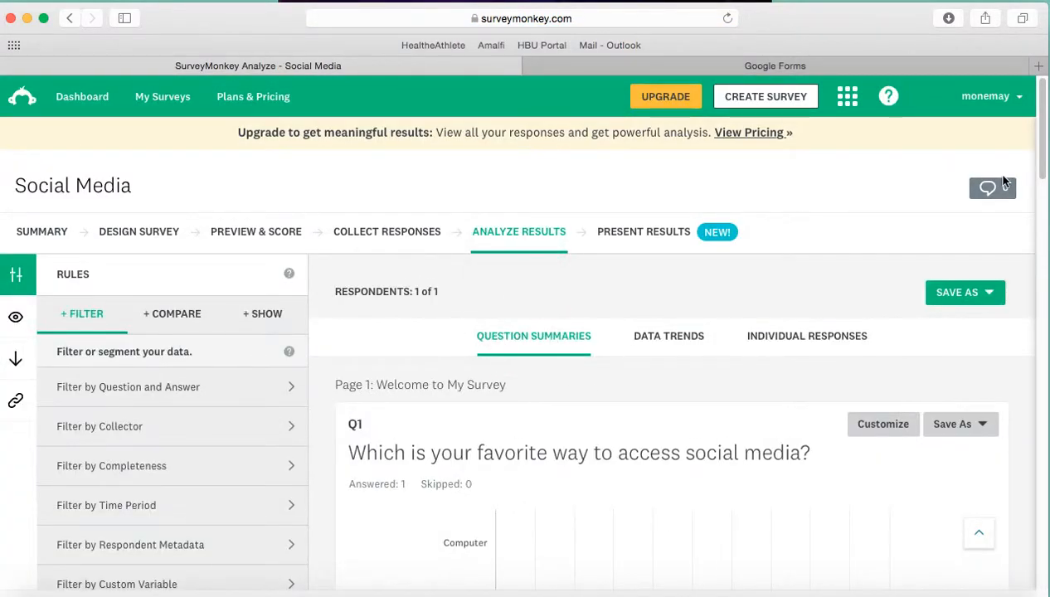
# Step: Customize the Q1 results chart, trying the vertical bar, pie and line graph types before choosing the horizontal bar chart
pyautogui.moveTo(1041, 122); pyautogui.dragTo(1047, 182)
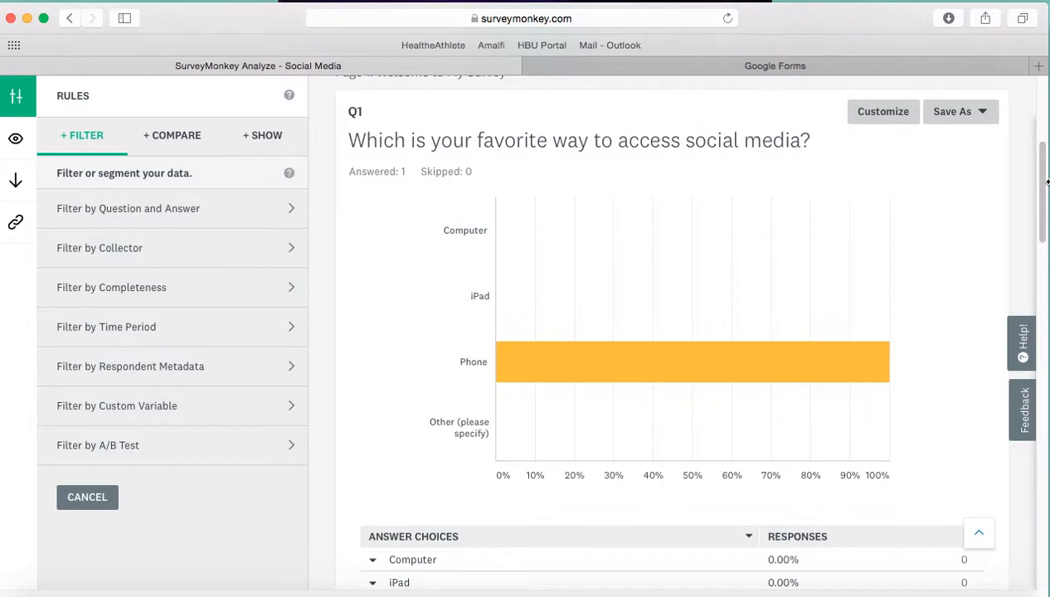
pyautogui.moveTo(1044, 176)
pyautogui.mouseDown()
pyautogui.moveTo(1043, 202)
pyautogui.moveTo(1034, 164)
pyautogui.moveTo(1027, 173)
pyautogui.mouseUp()
pyautogui.click(903, 121)
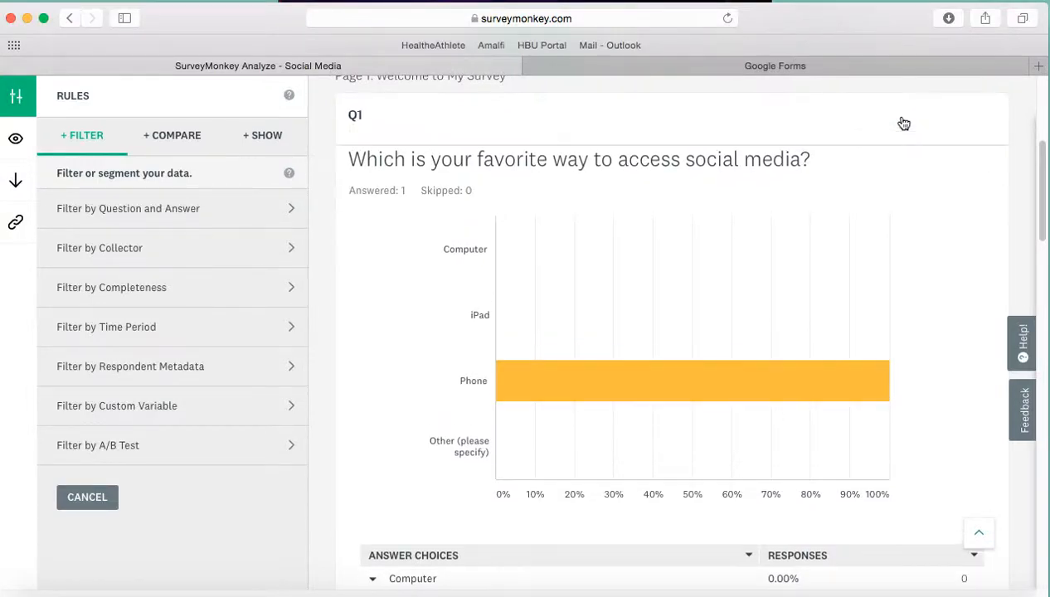
pyautogui.click(425, 199)
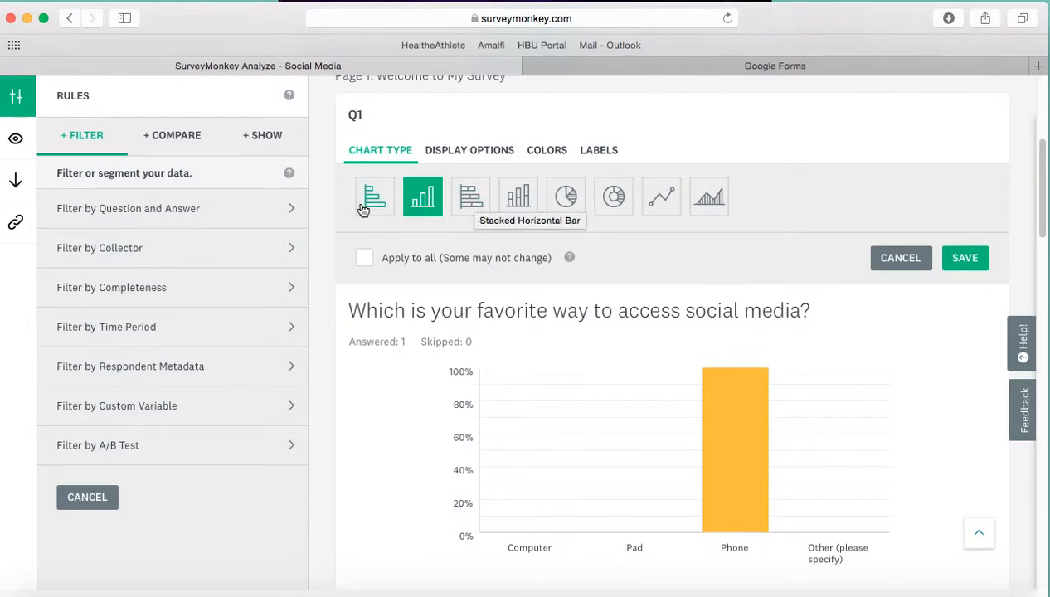
pyautogui.click(554, 205)
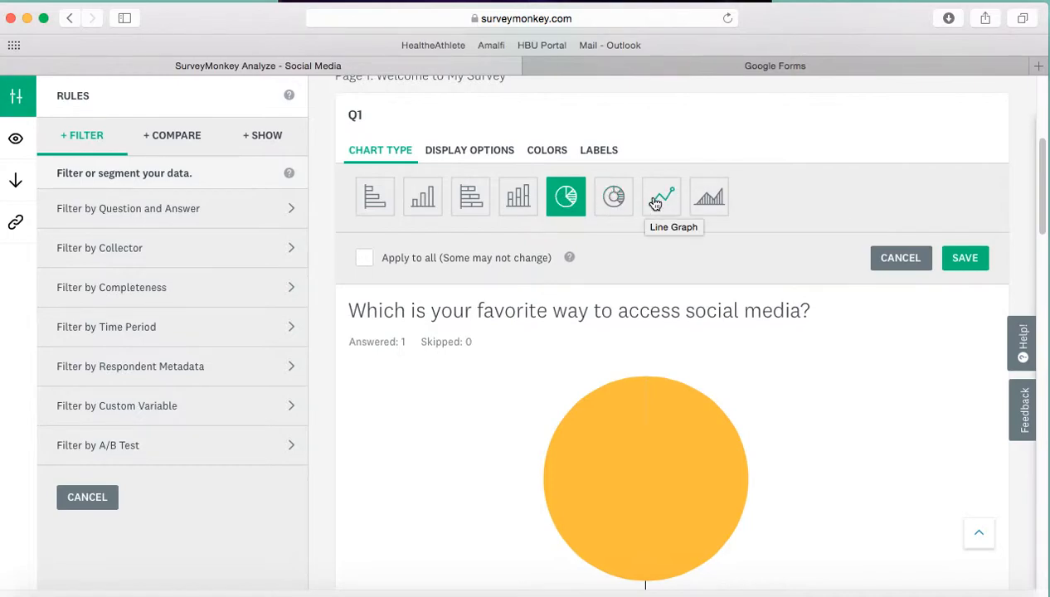
pyautogui.click(674, 213)
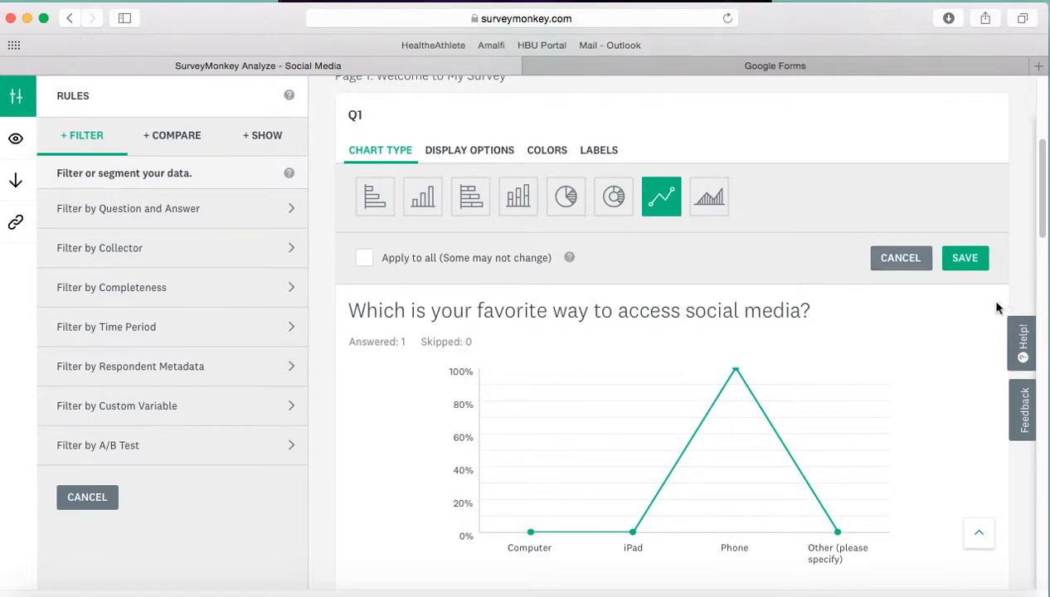
pyautogui.click(378, 207)
# Step: Review the Q1 chart's display options, colors and labels, and save the chart as a horizontal bar
pyautogui.click(490, 157)
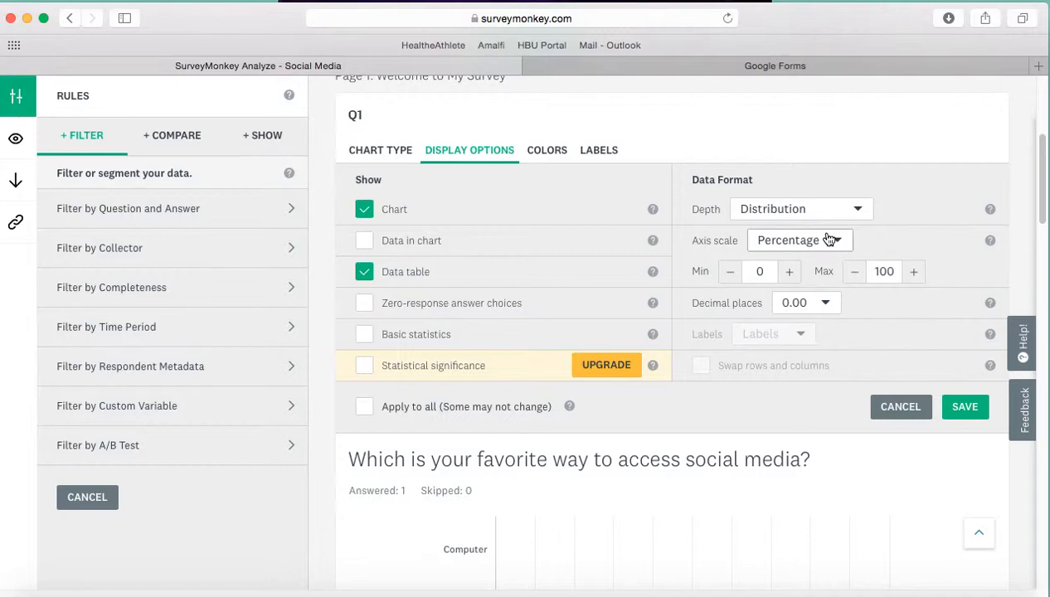
pyautogui.click(547, 151)
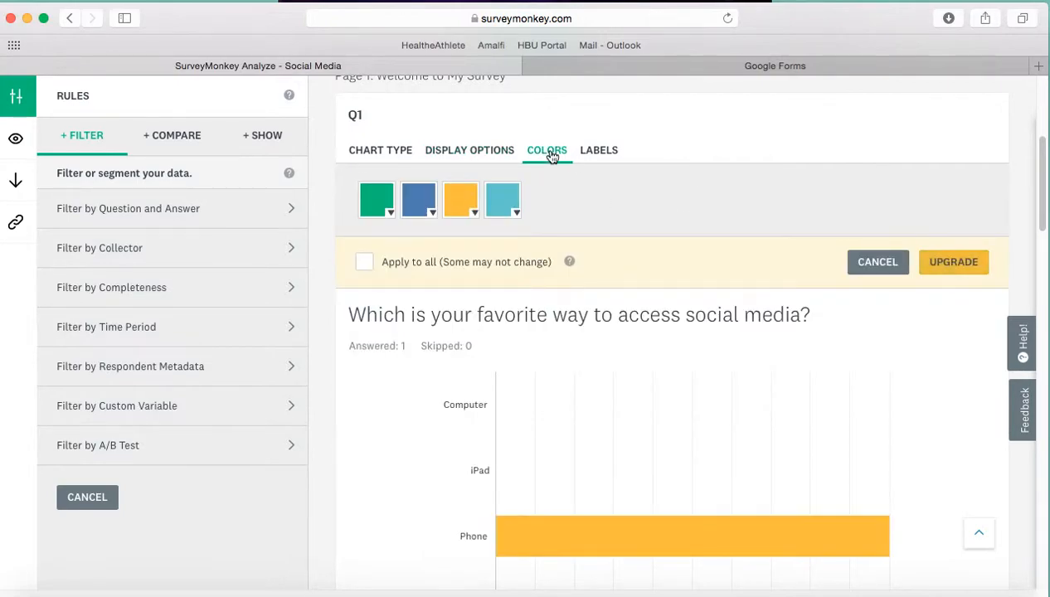
pyautogui.click(601, 158)
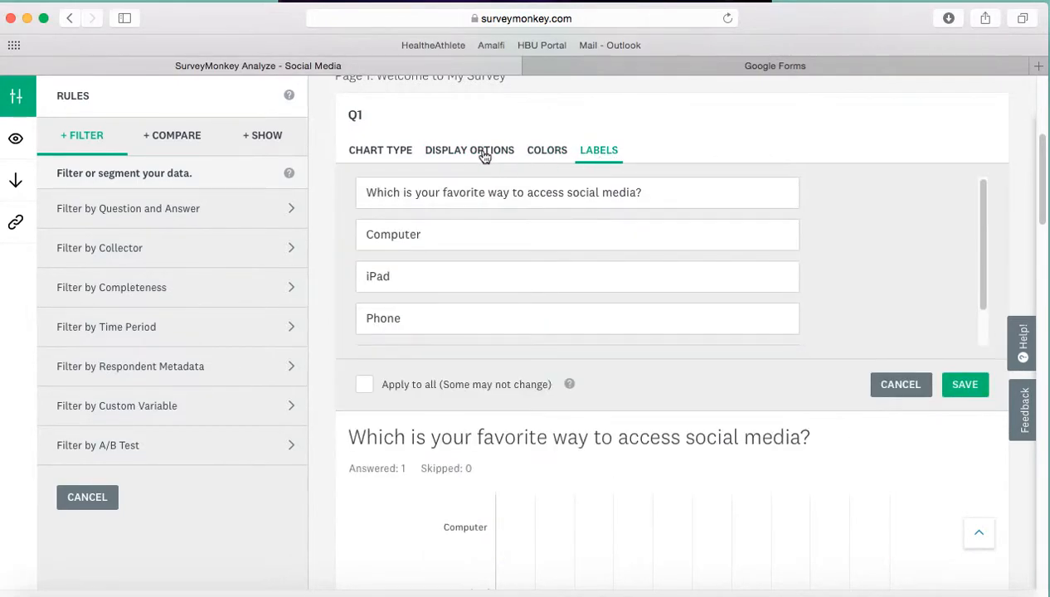
pyautogui.click(398, 154)
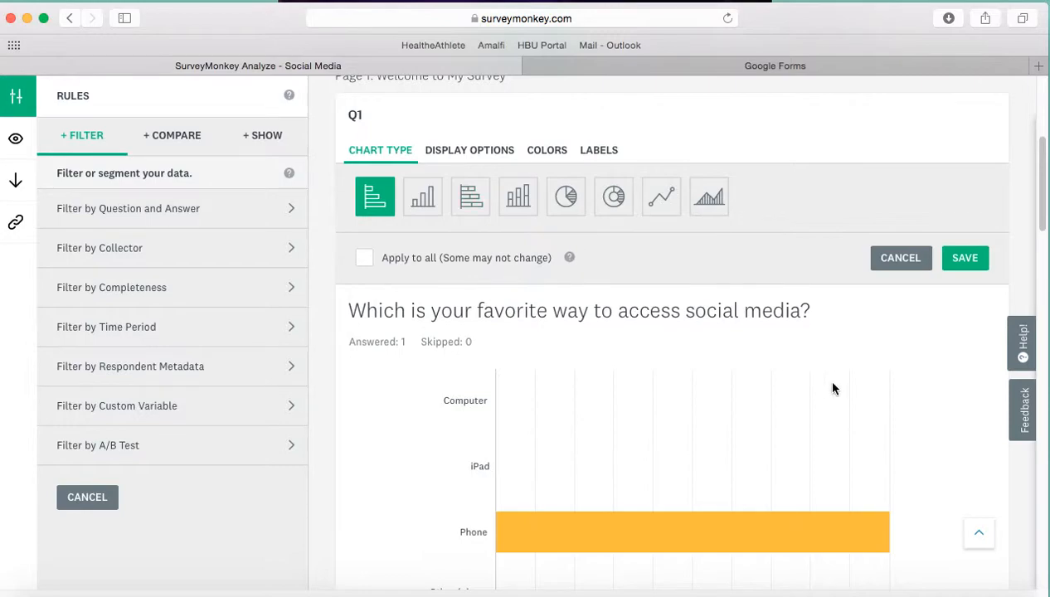
pyautogui.click(965, 259)
# Step: Open the label of Q1's Computer answer choice for editing and go back to the answer choices table
pyautogui.moveTo(1044, 236); pyautogui.dragTo(1045, 308)
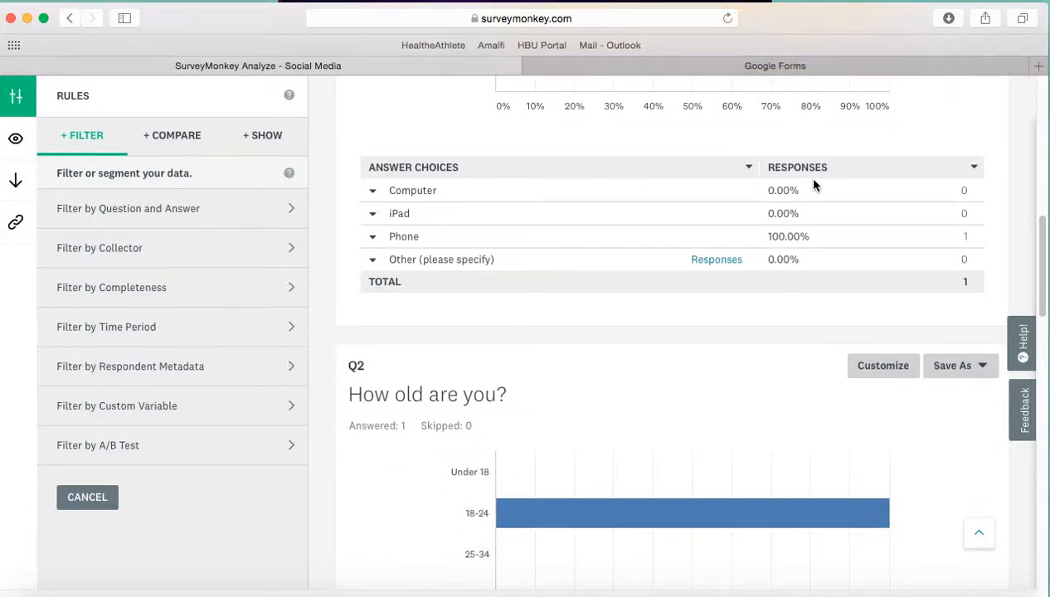
pyautogui.click(373, 195)
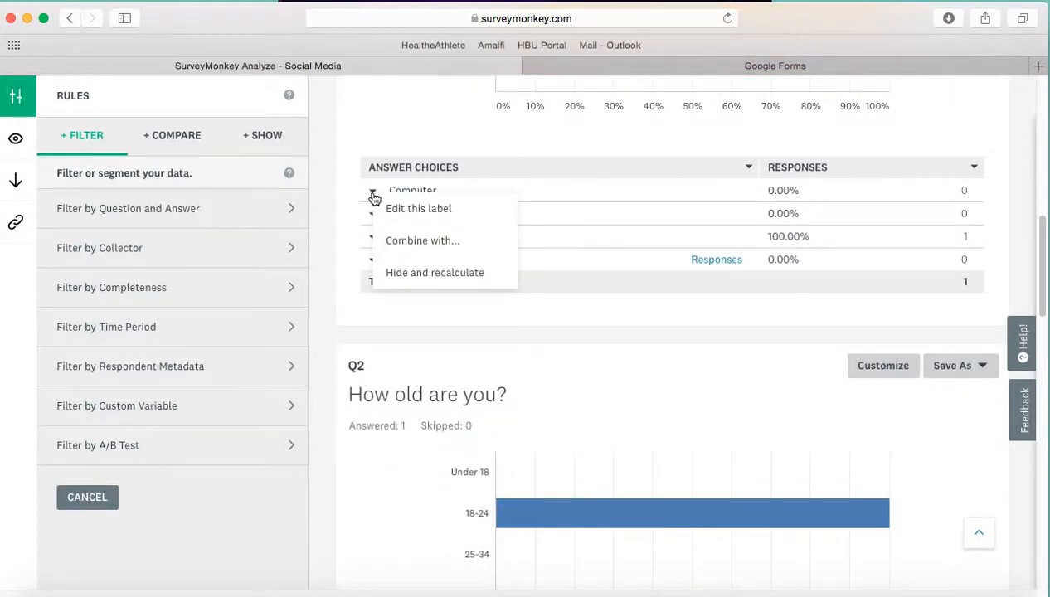
pyautogui.click(418, 208)
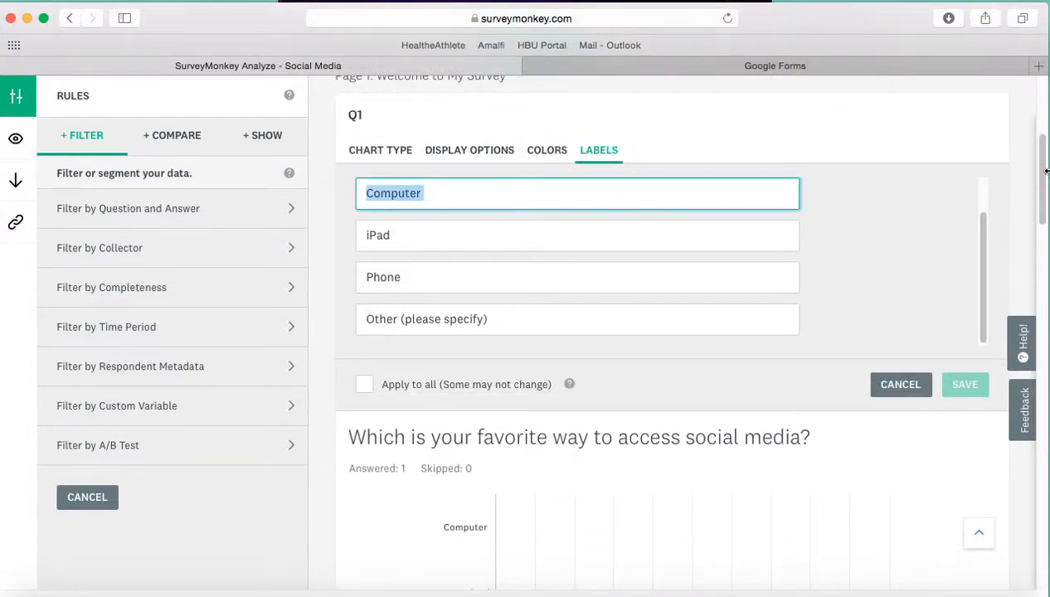
pyautogui.moveTo(1040, 174); pyautogui.dragTo(1047, 287)
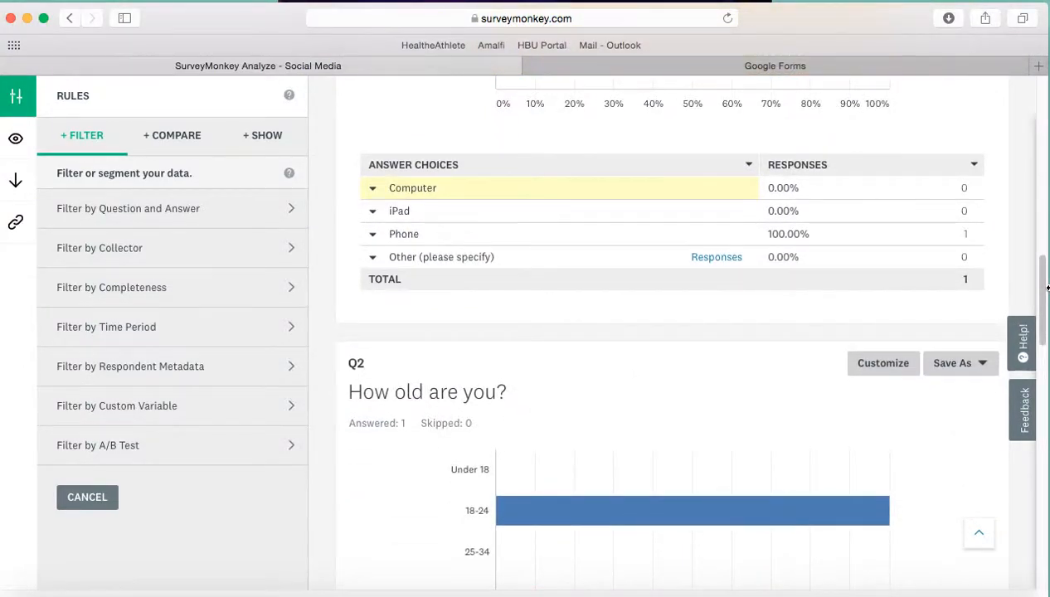